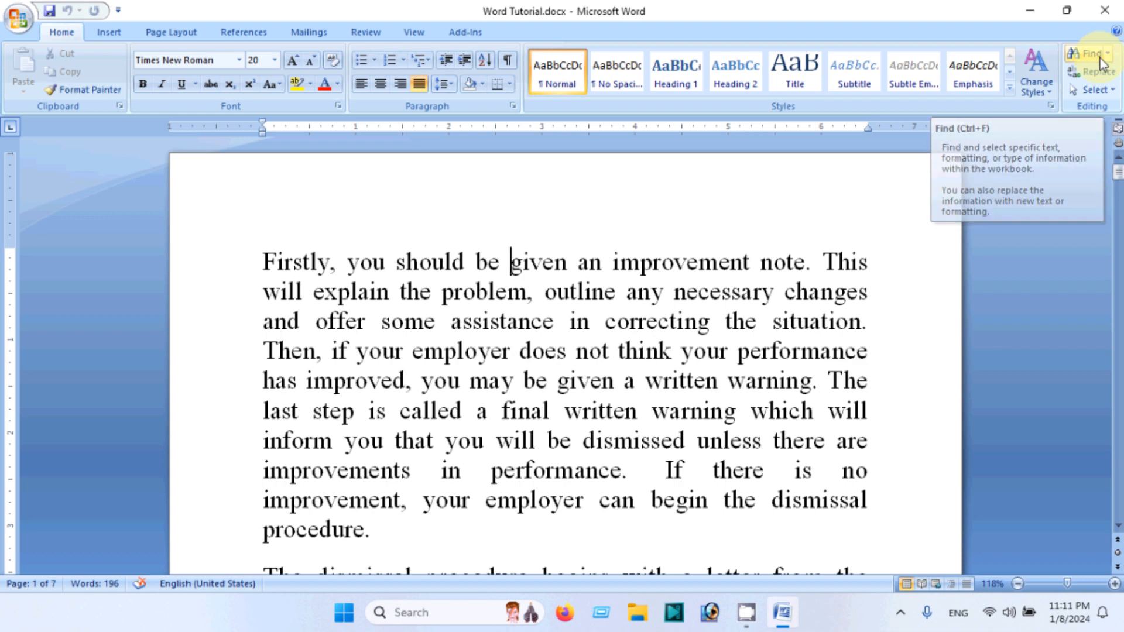
# Open the Find dialog and paste the word problem, copied from the first paragraph, as the search text
pyautogui.click(1107, 54)
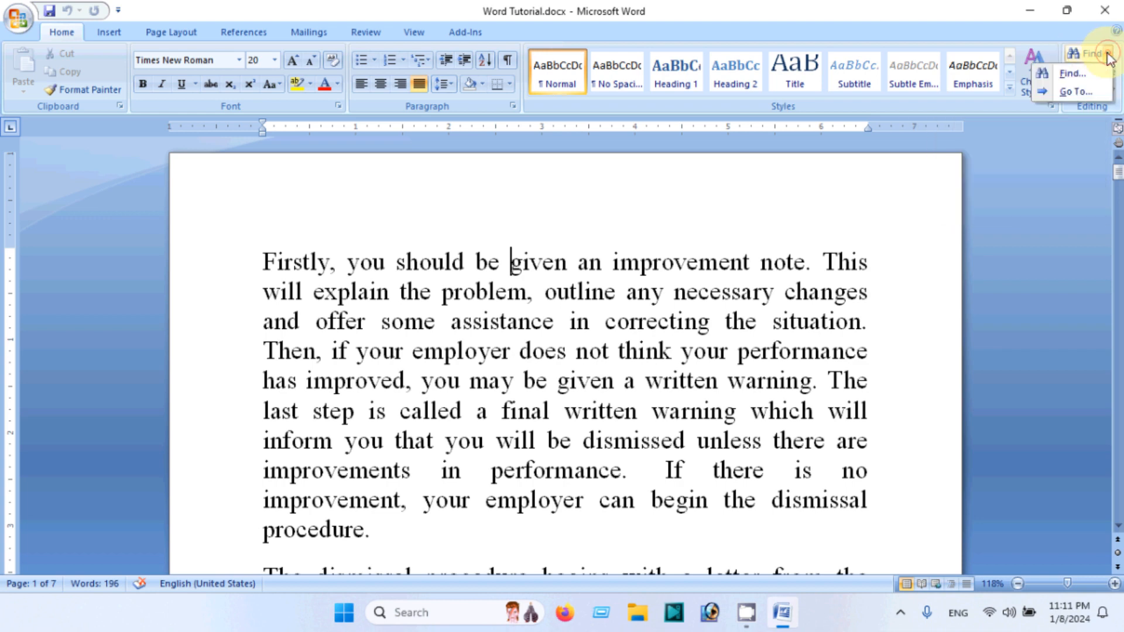
pyautogui.click(1070, 75)
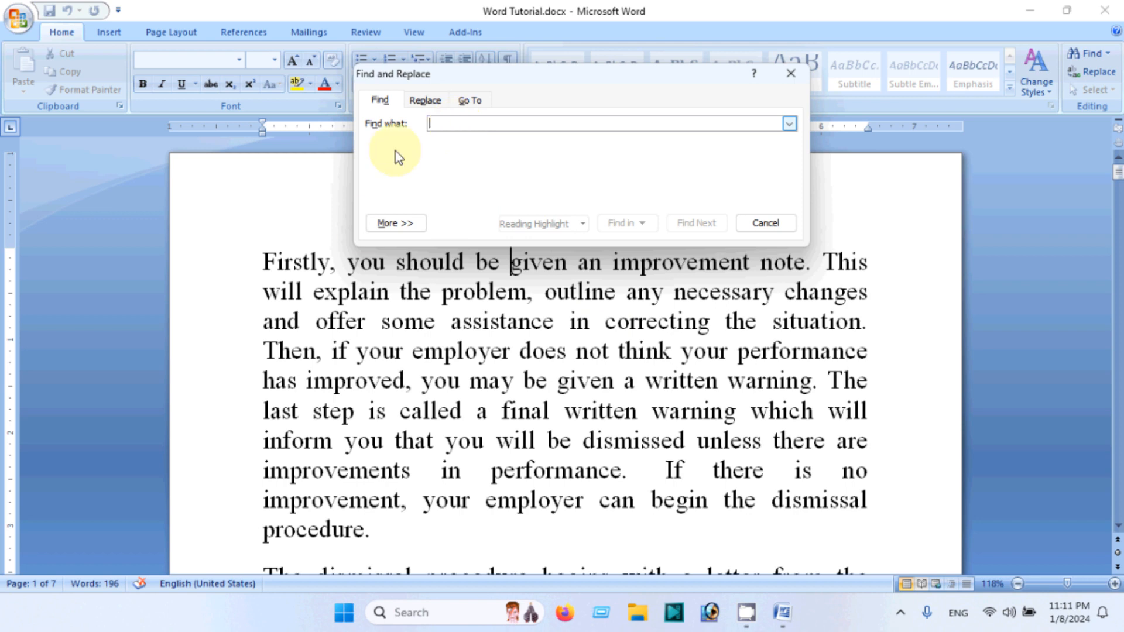
pyautogui.click(446, 293)
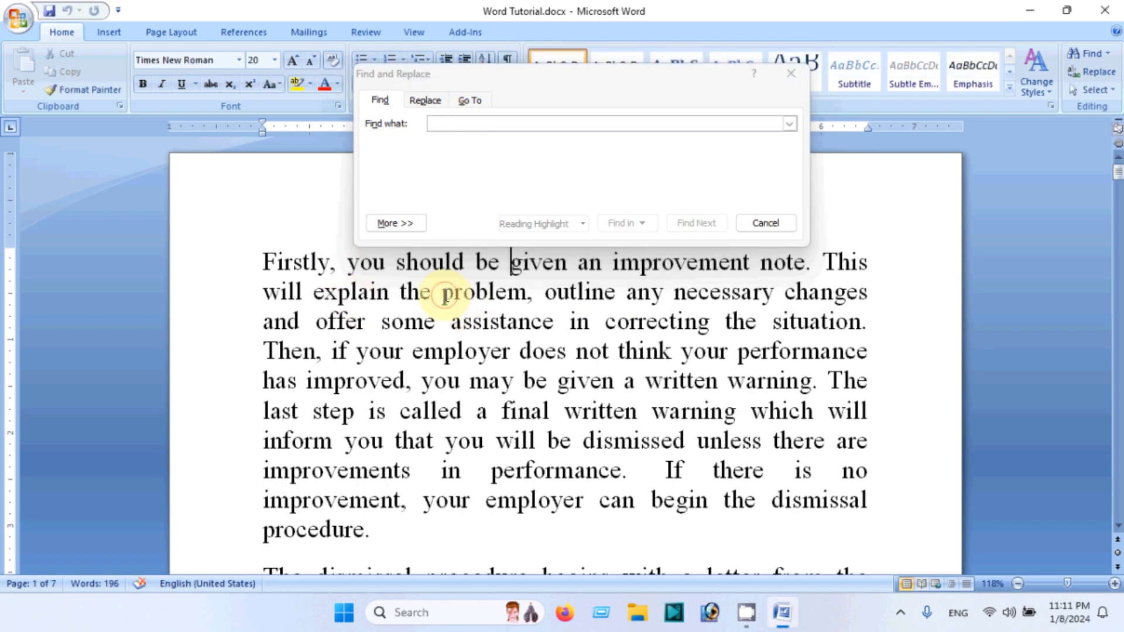
pyautogui.moveTo(446, 293); pyautogui.dragTo(520, 297)
pyautogui.hotkey('ctrl', 'c')
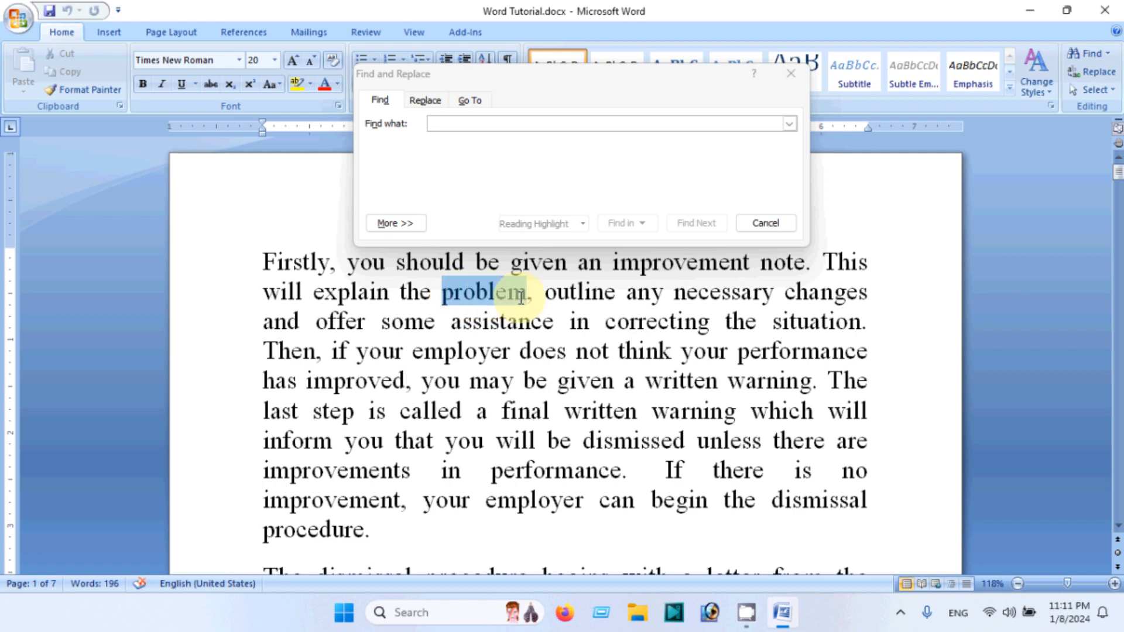
pyautogui.click(456, 124)
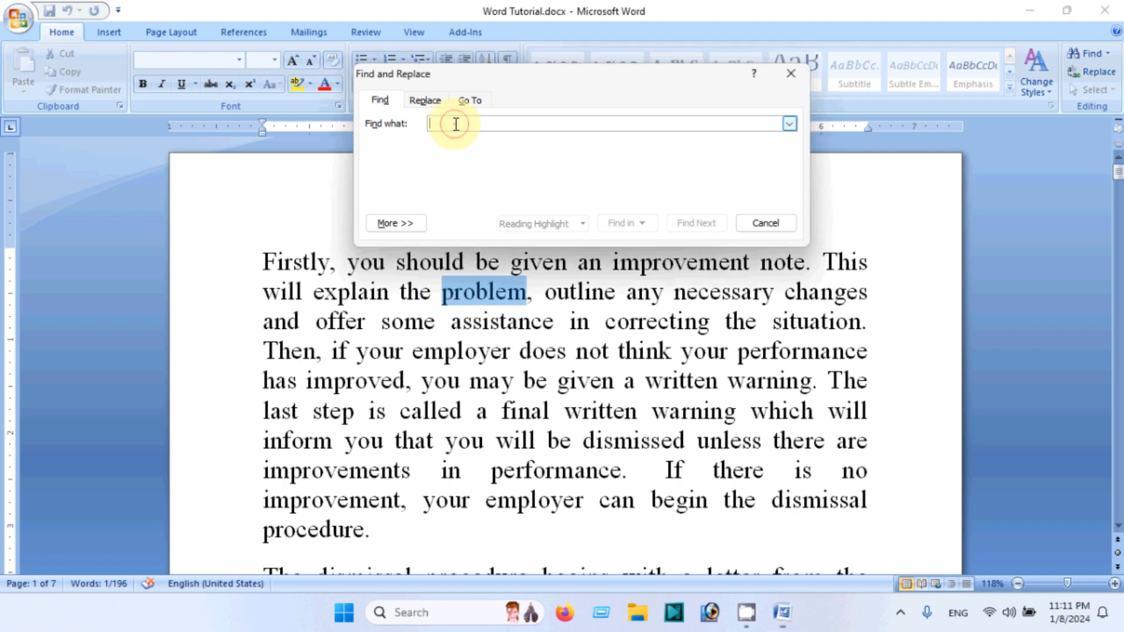
pyautogui.hotkey('ctrl', 'v')
# Place the cursor at the document start and find the occurrences of problem, dismissing the end-of-search message
pyautogui.click(246, 266)
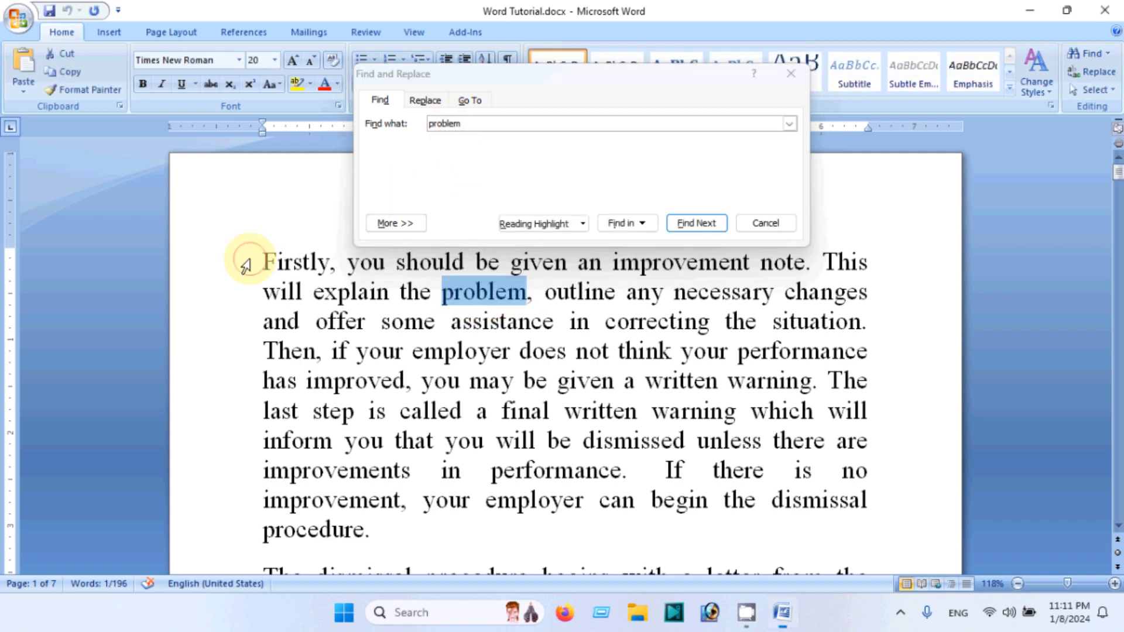
pyautogui.click(260, 261)
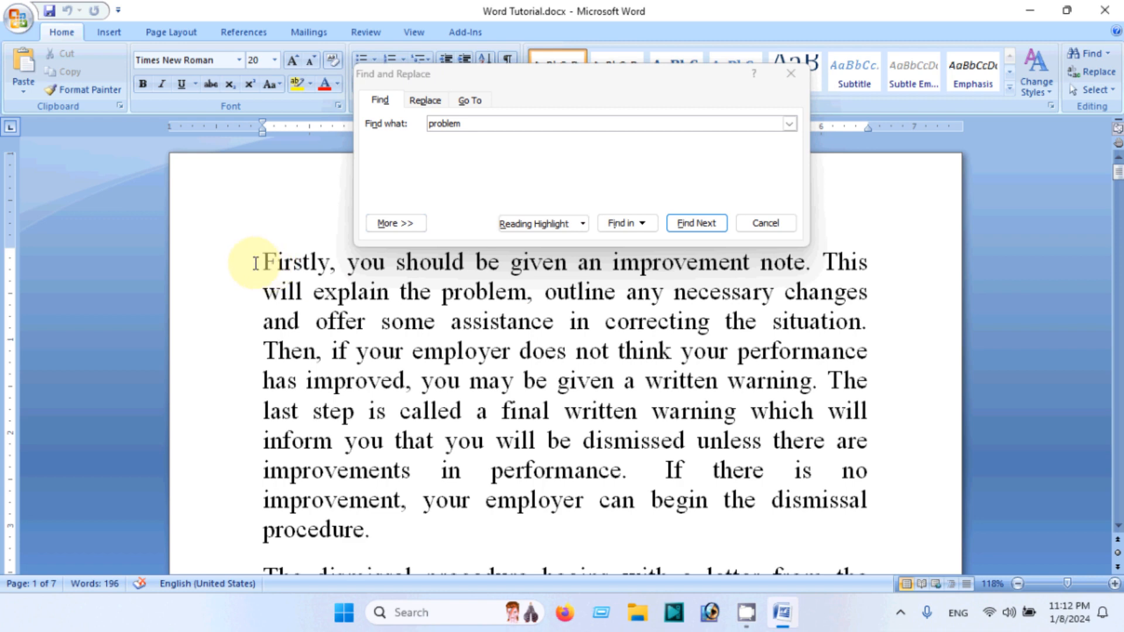
pyautogui.moveTo(263, 261); pyautogui.dragTo(401, 414)
pyautogui.click(263, 260)
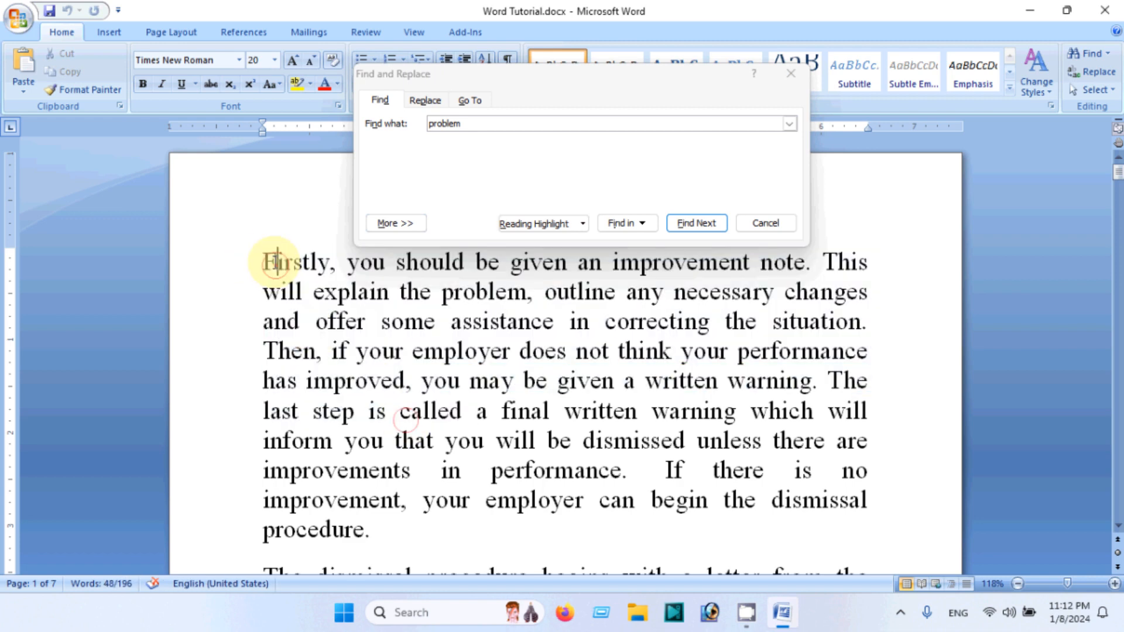
pyautogui.click(463, 148)
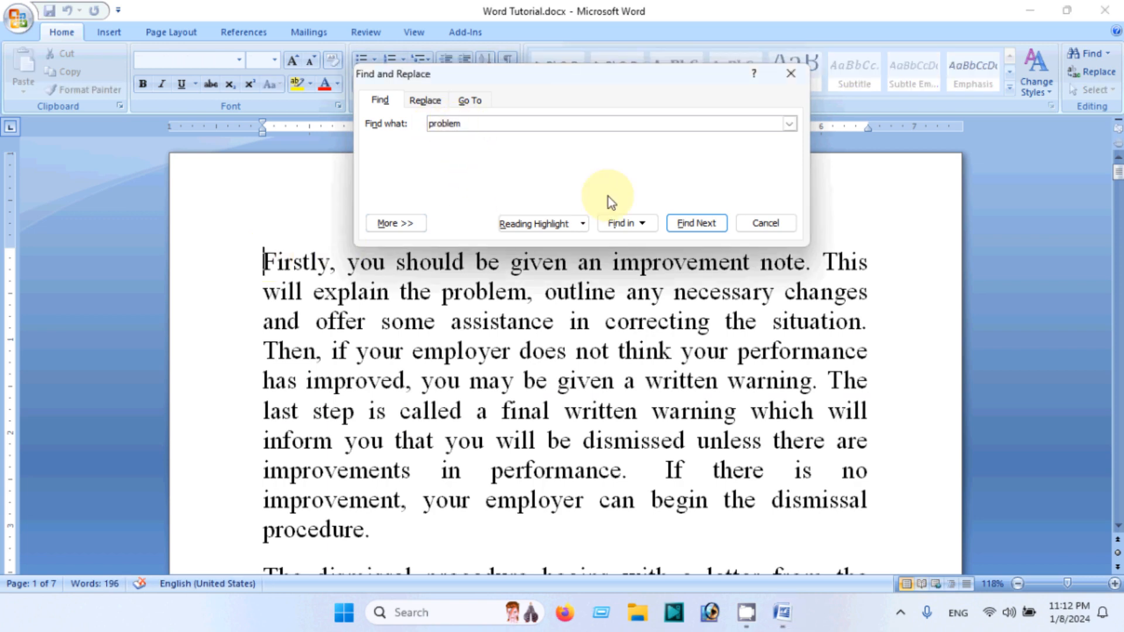
pyautogui.click(698, 222)
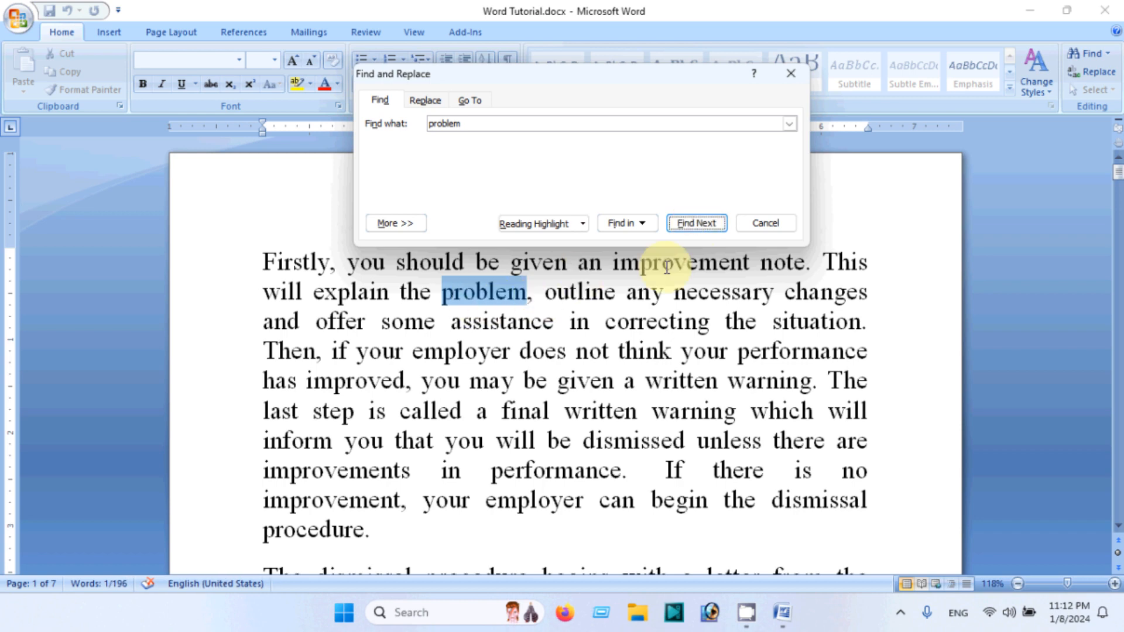
pyautogui.click(698, 223)
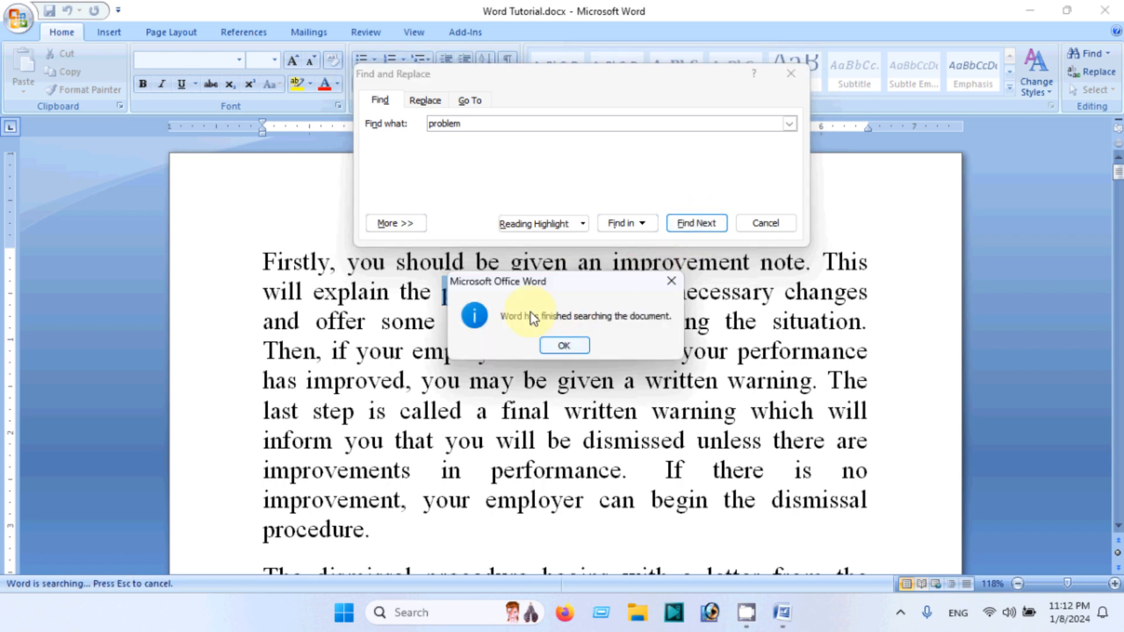
pyautogui.click(563, 346)
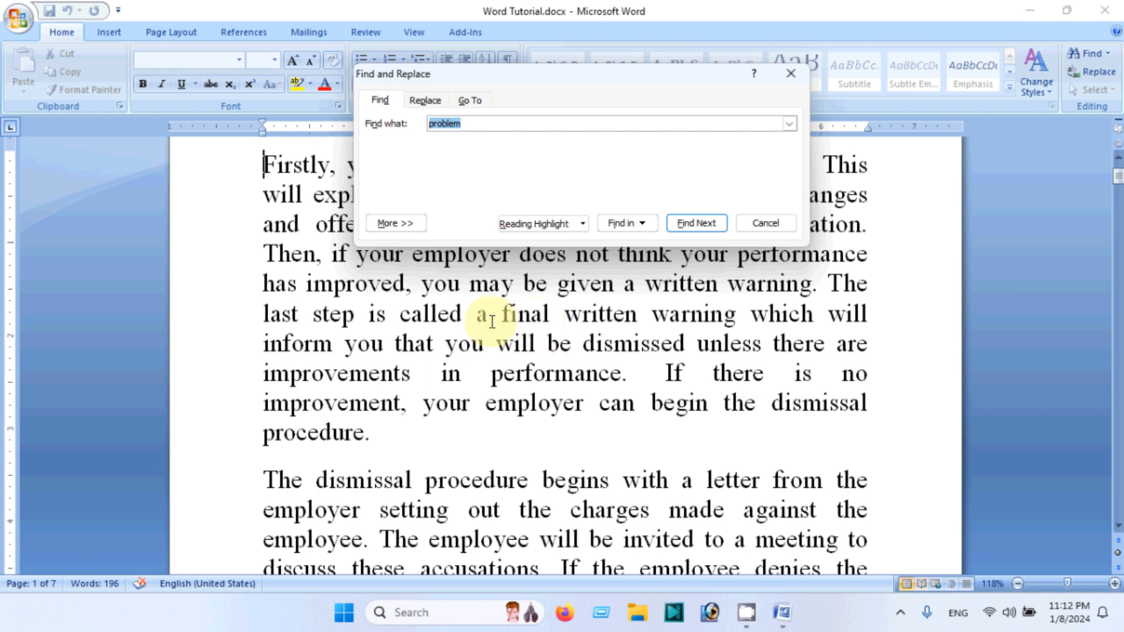
# Switch to the Replace tab and set the replacement text to Solution
pyautogui.scroll(1, 526, 374)
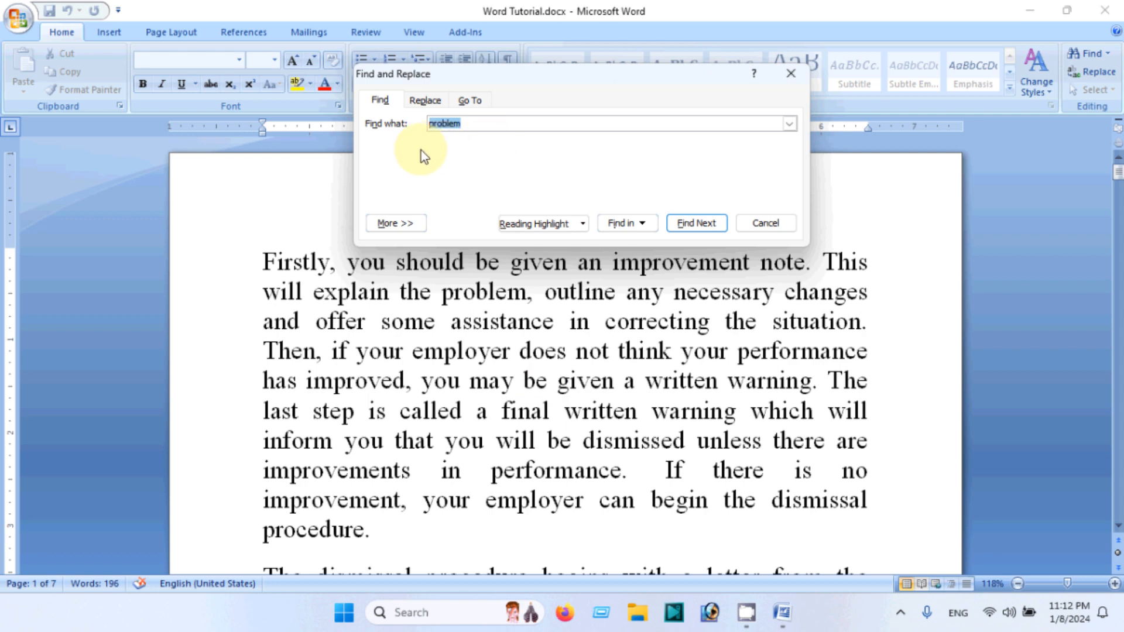
pyautogui.click(425, 100)
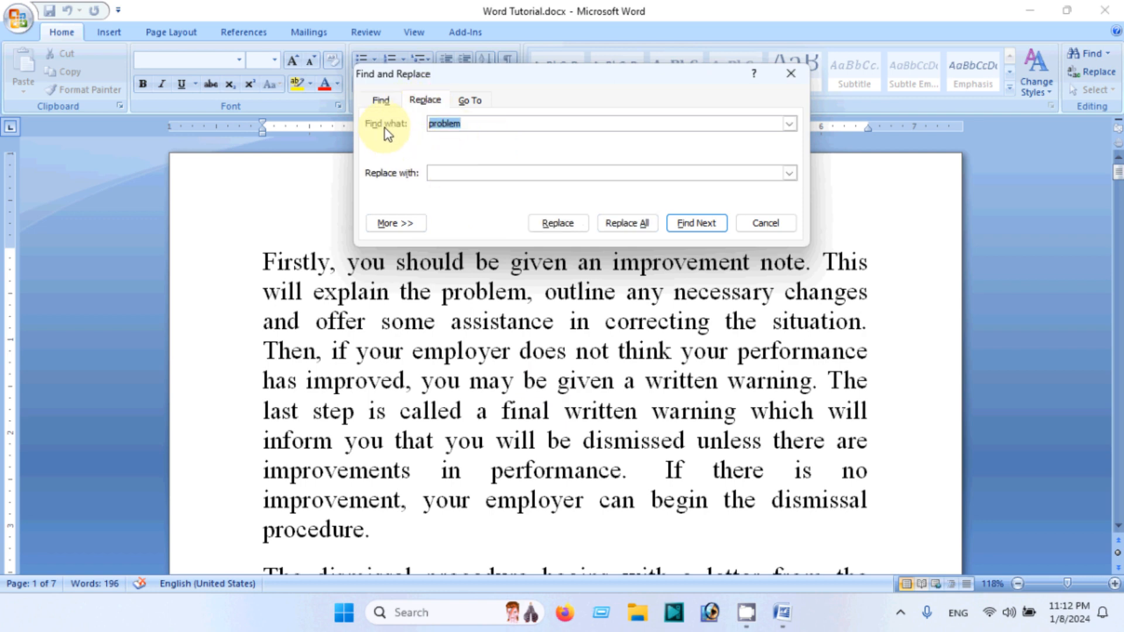
pyautogui.click(469, 121)
pyautogui.click(454, 124)
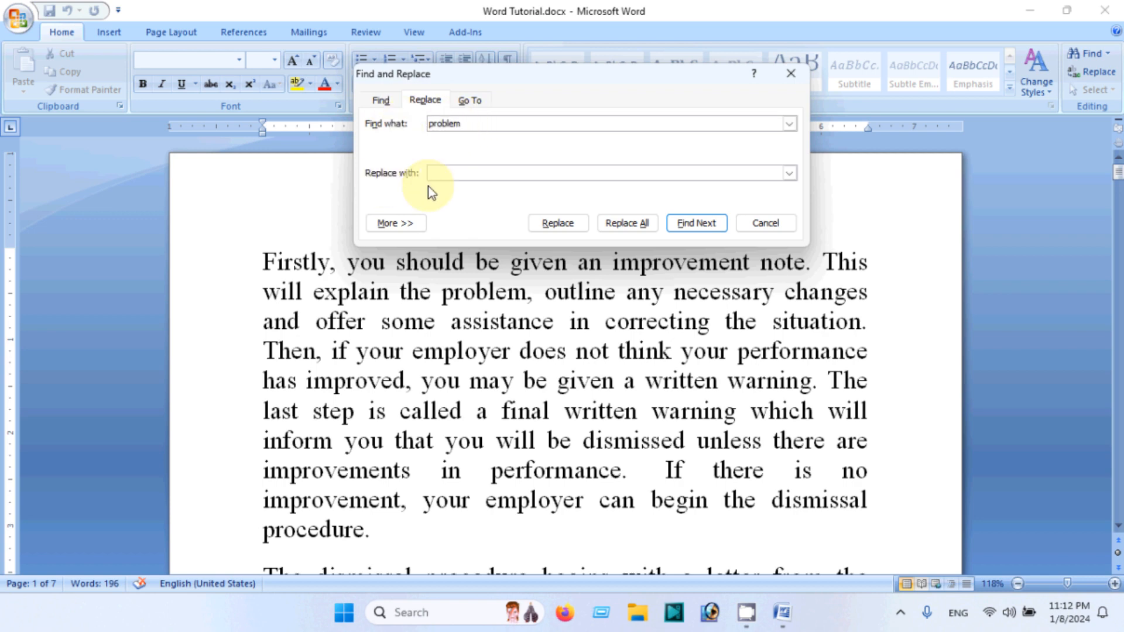
pyautogui.click(443, 174)
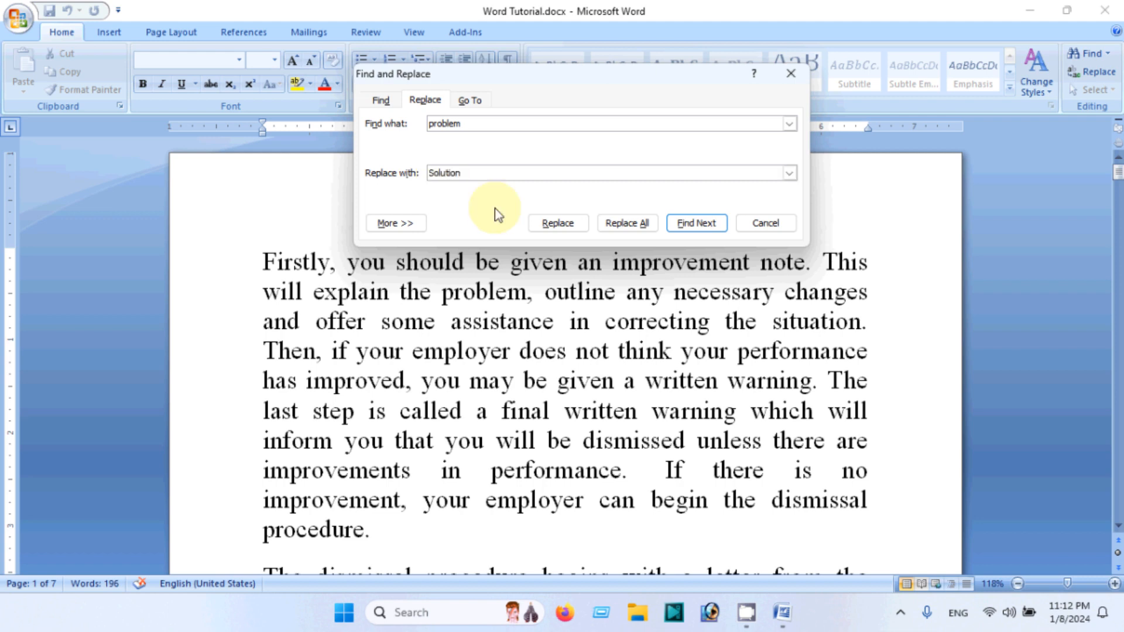
# Find the next problem, replace it with Solution, acknowledge the message and close the dialog
pyautogui.click(471, 124)
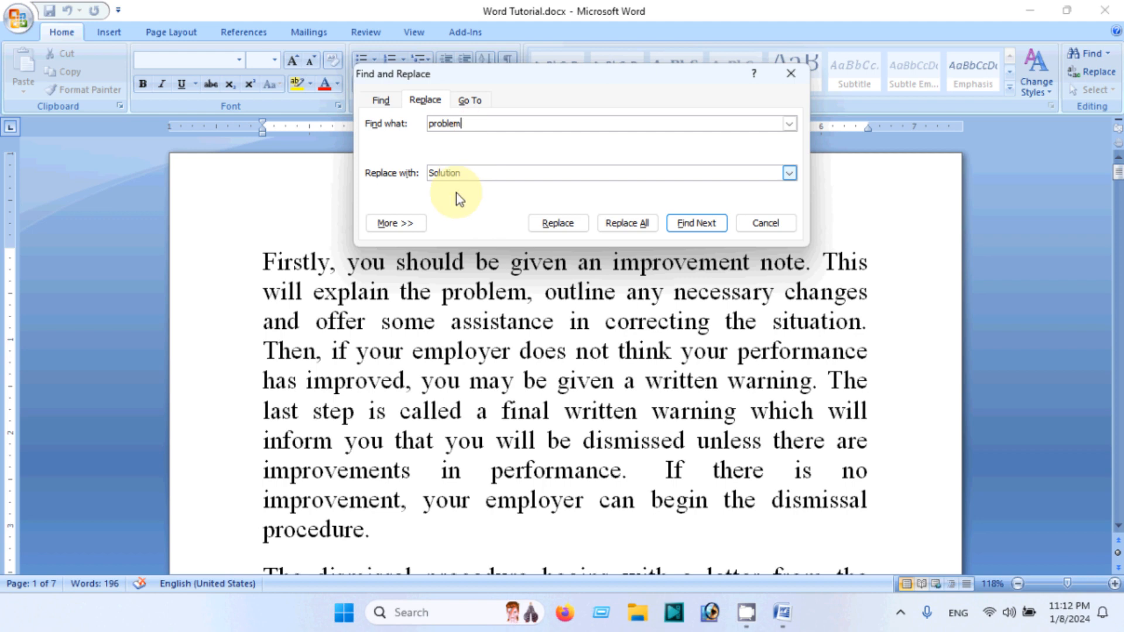
pyautogui.click(712, 223)
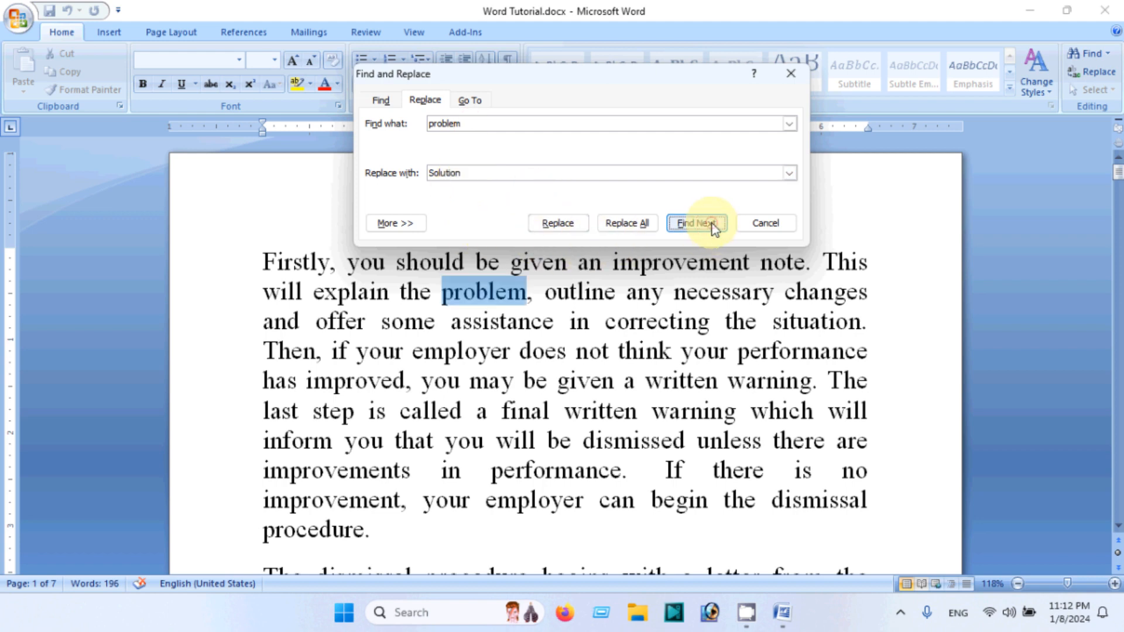
pyautogui.click(570, 223)
pyautogui.click(556, 344)
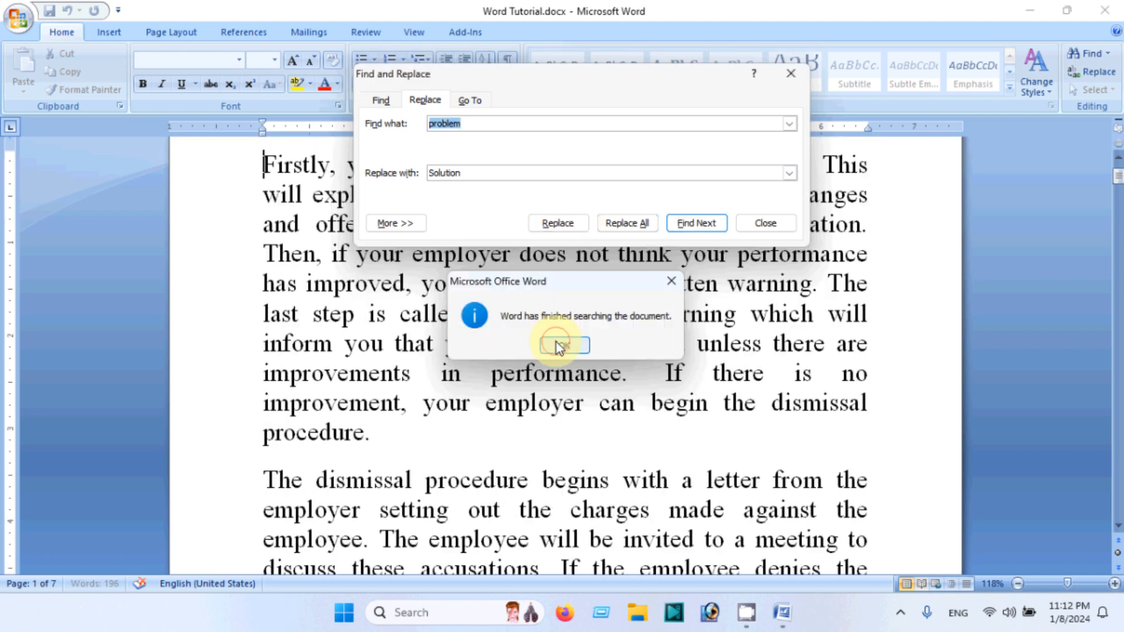
pyautogui.click(761, 223)
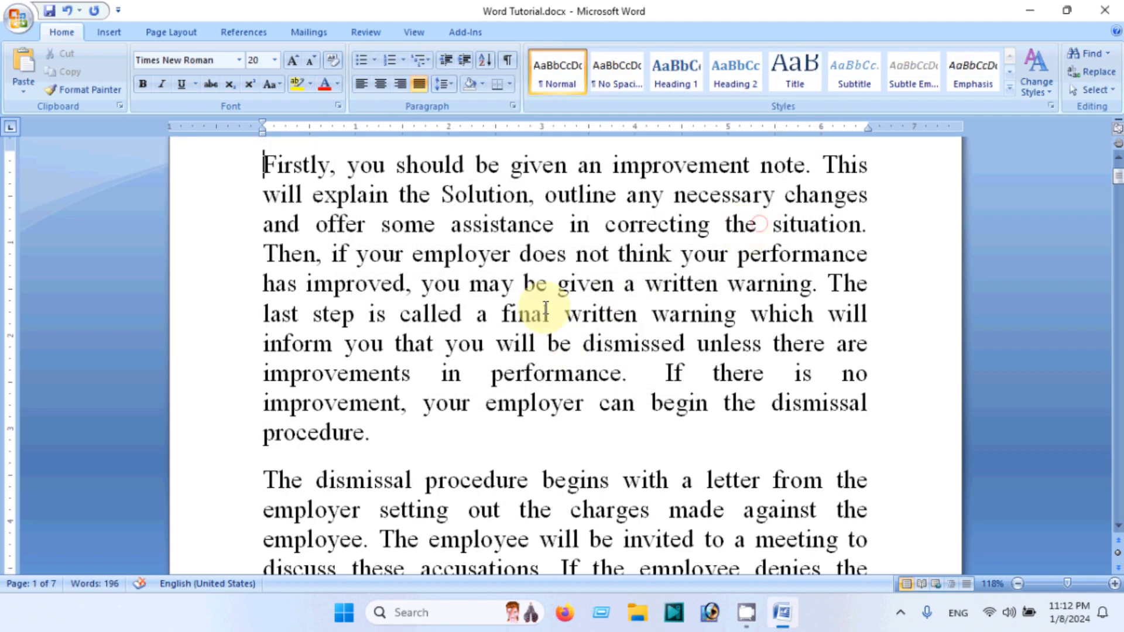
# Highlight the word Solution in the first paragraph with yellow text highlight
pyautogui.scroll(1, 546, 308)
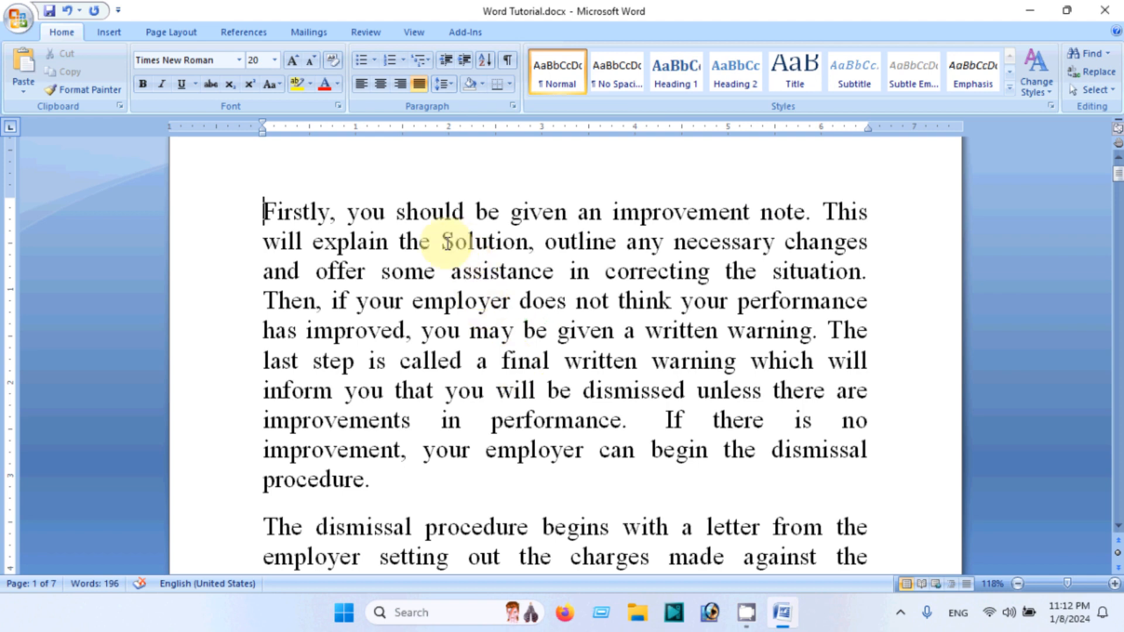
pyautogui.moveTo(443, 241); pyautogui.dragTo(529, 242)
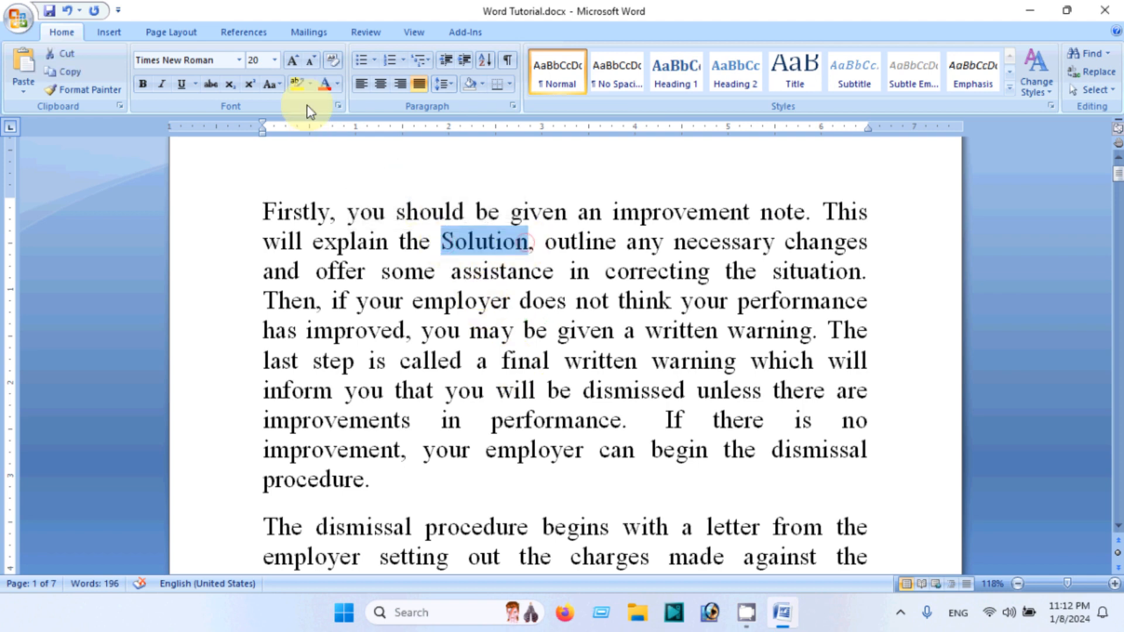
pyautogui.click(297, 83)
pyautogui.click(463, 360)
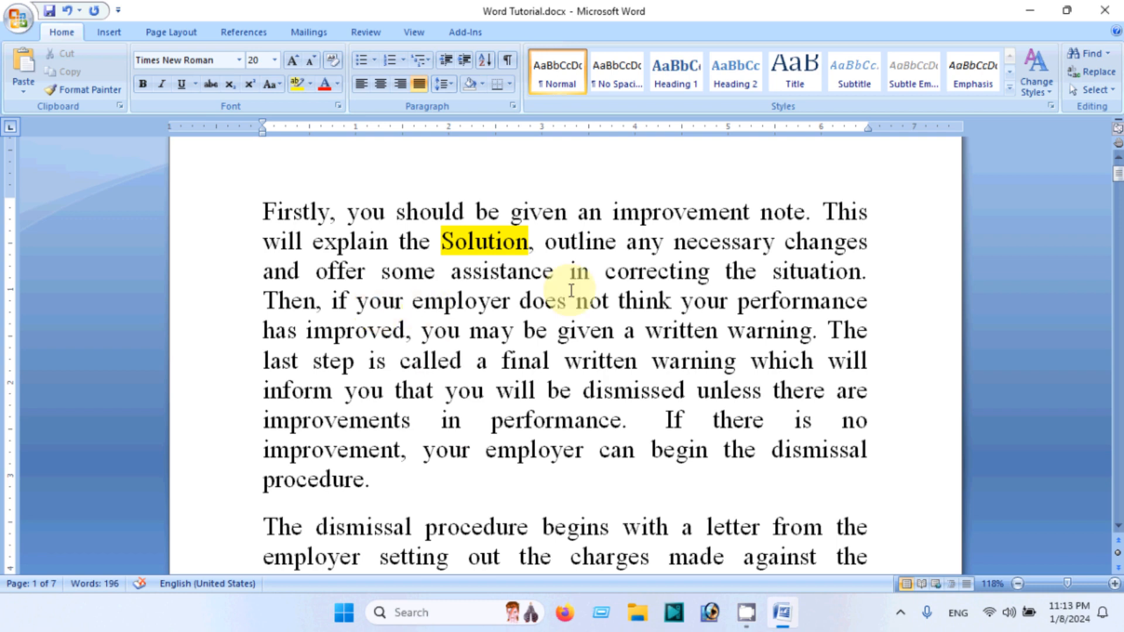
# Reopen Find and Replace, set the search text to you and the replacement text to U
pyautogui.click(422, 331)
pyautogui.moveTo(422, 331); pyautogui.dragTo(459, 336)
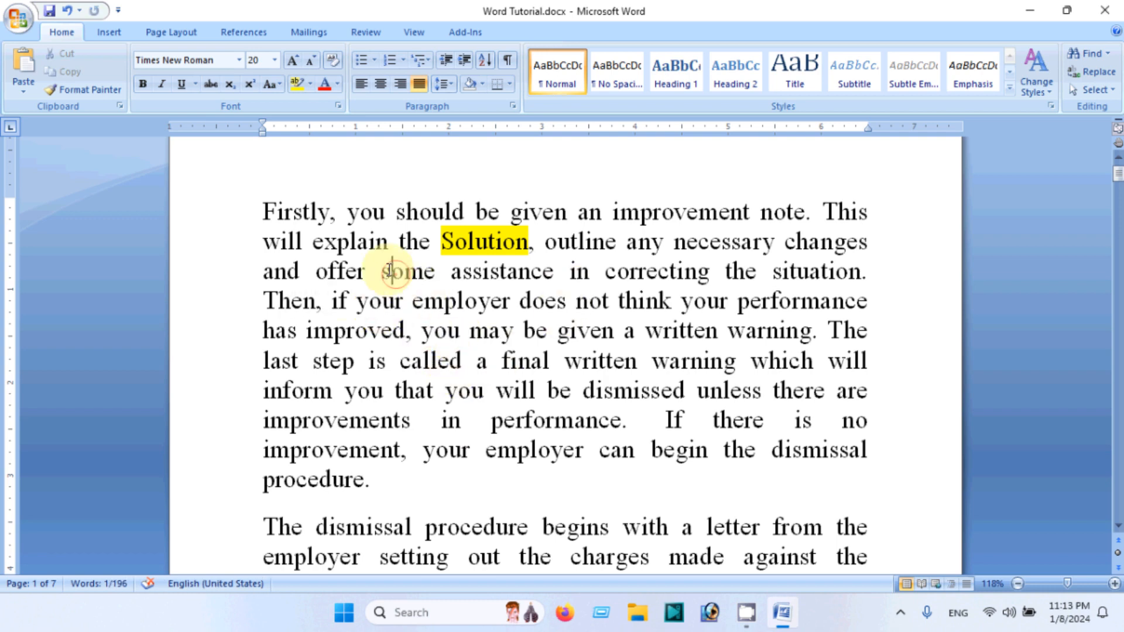
pyautogui.click(262, 210)
pyautogui.hotkey('ctrl', 'f')
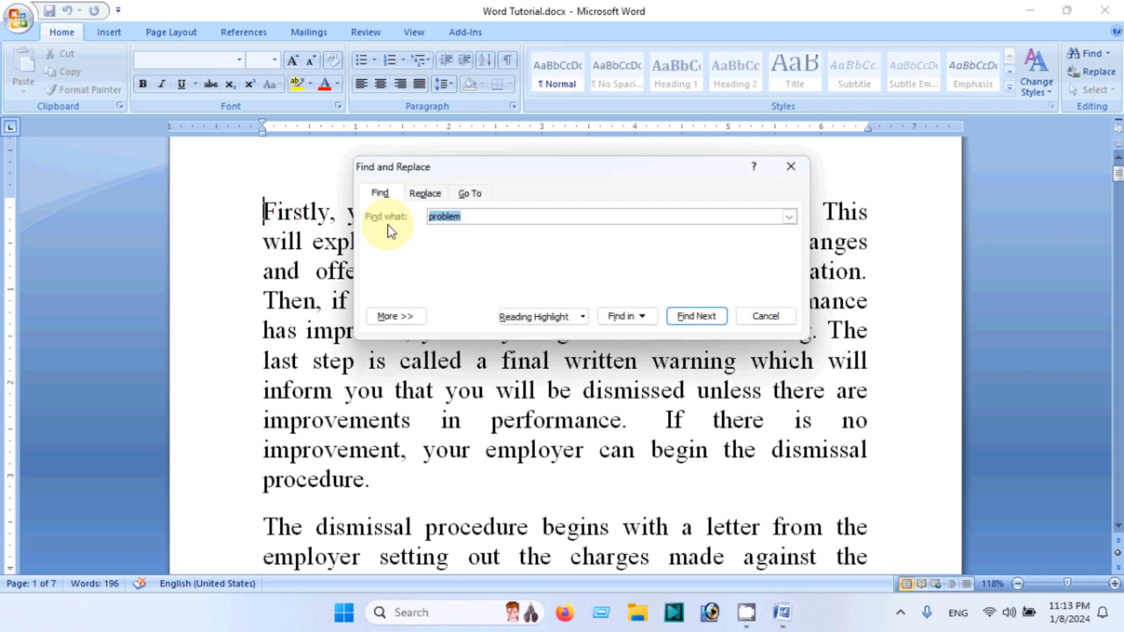
pyautogui.click(423, 194)
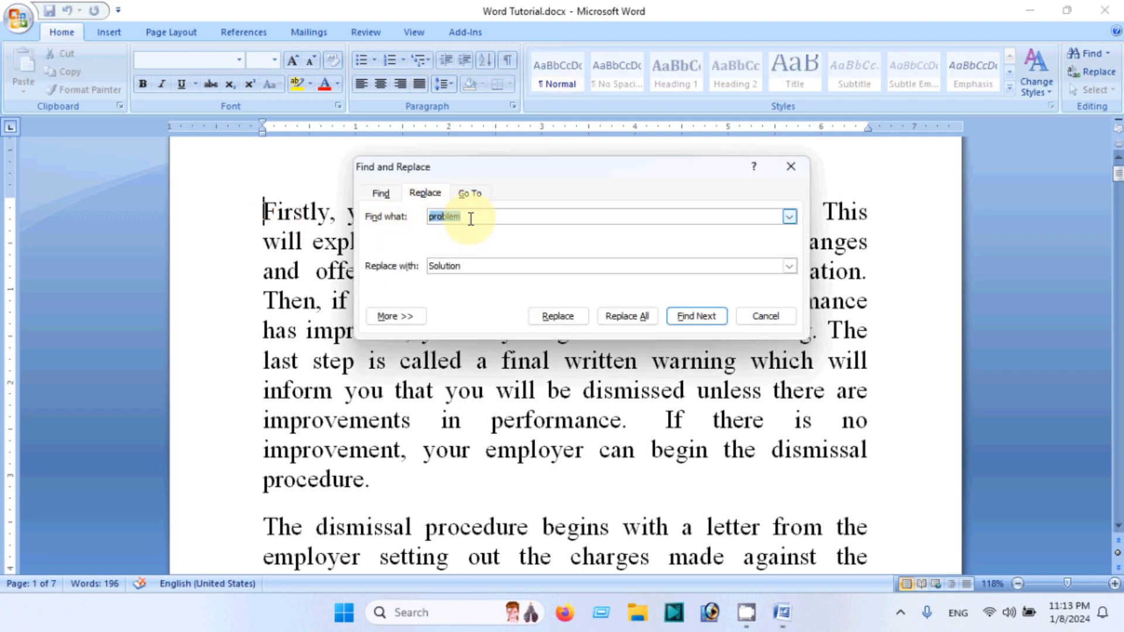
pyautogui.moveTo(470, 216); pyautogui.dragTo(405, 221)
pyautogui.write('you')
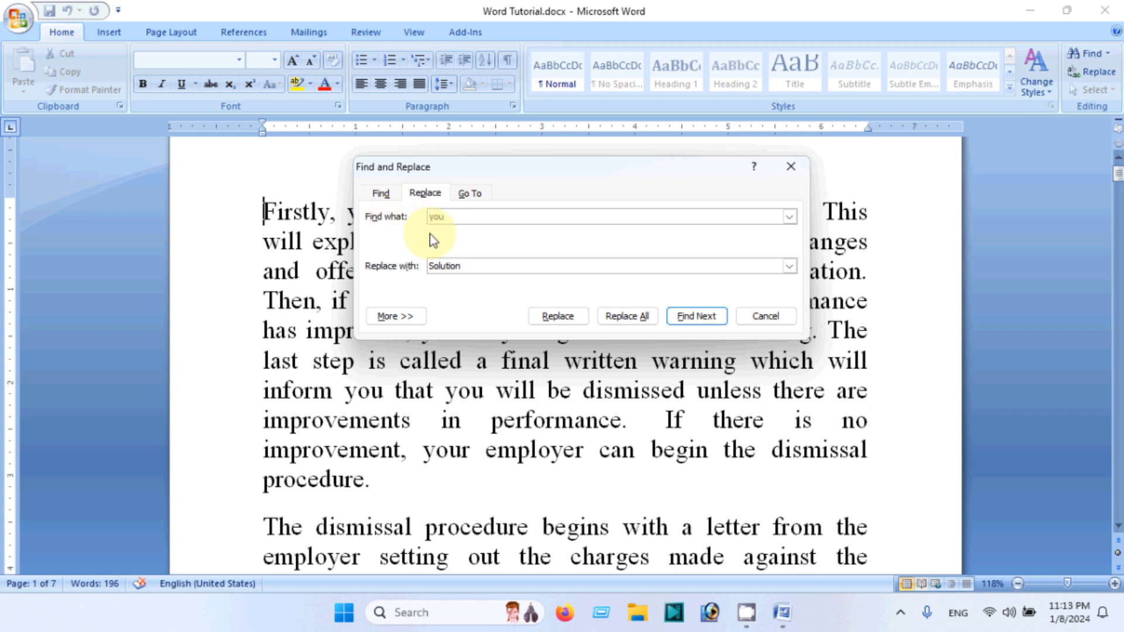
pyautogui.click(446, 217)
pyautogui.moveTo(462, 266); pyautogui.dragTo(416, 266)
pyautogui.write('U')
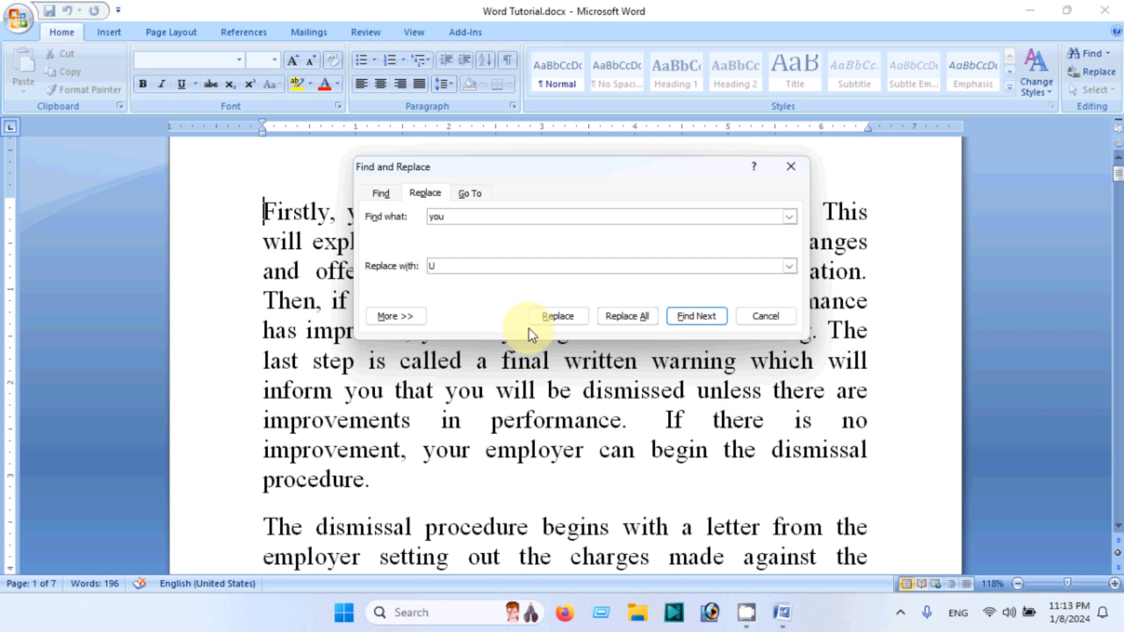
# Replace all occurrences of you with U, acknowledge the message and close the dialog
pyautogui.click(567, 321)
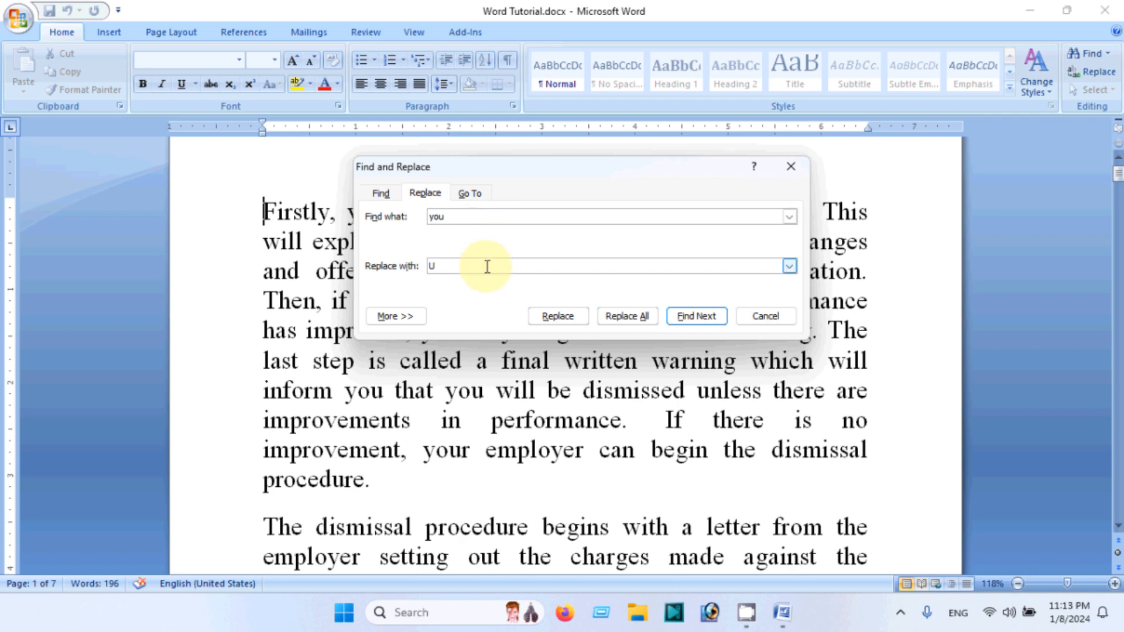
pyautogui.click(636, 317)
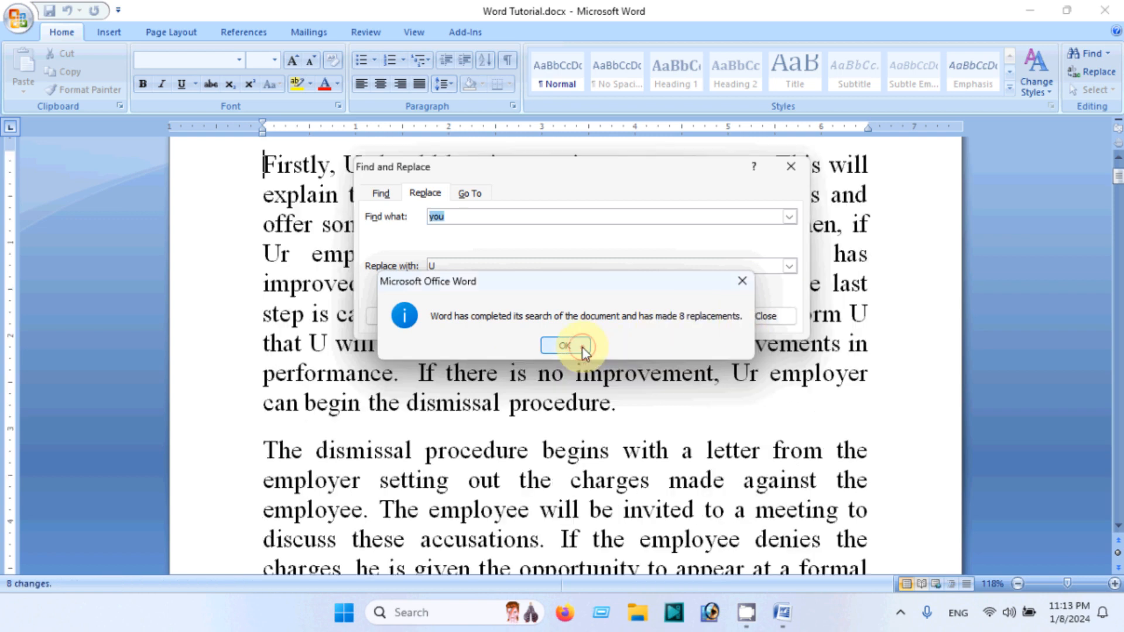
pyautogui.click(582, 347)
pyautogui.click(761, 316)
pyautogui.scroll(1, 665, 376)
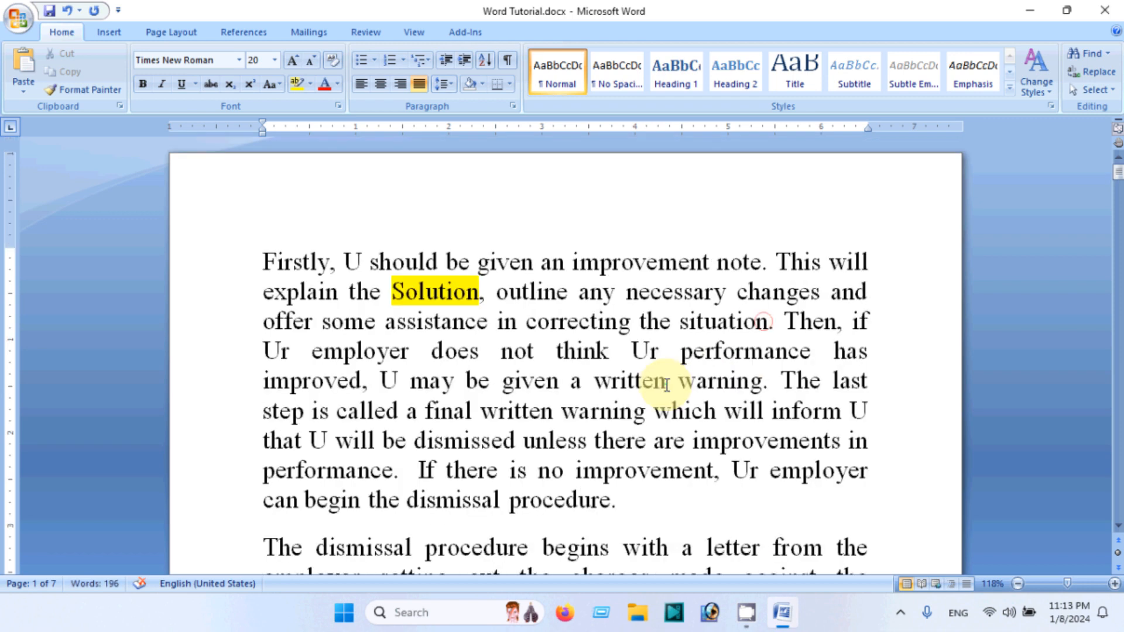
# Select the replaced U and Ur words in the first paragraph to inspect them
pyautogui.doubleClick(352, 261)
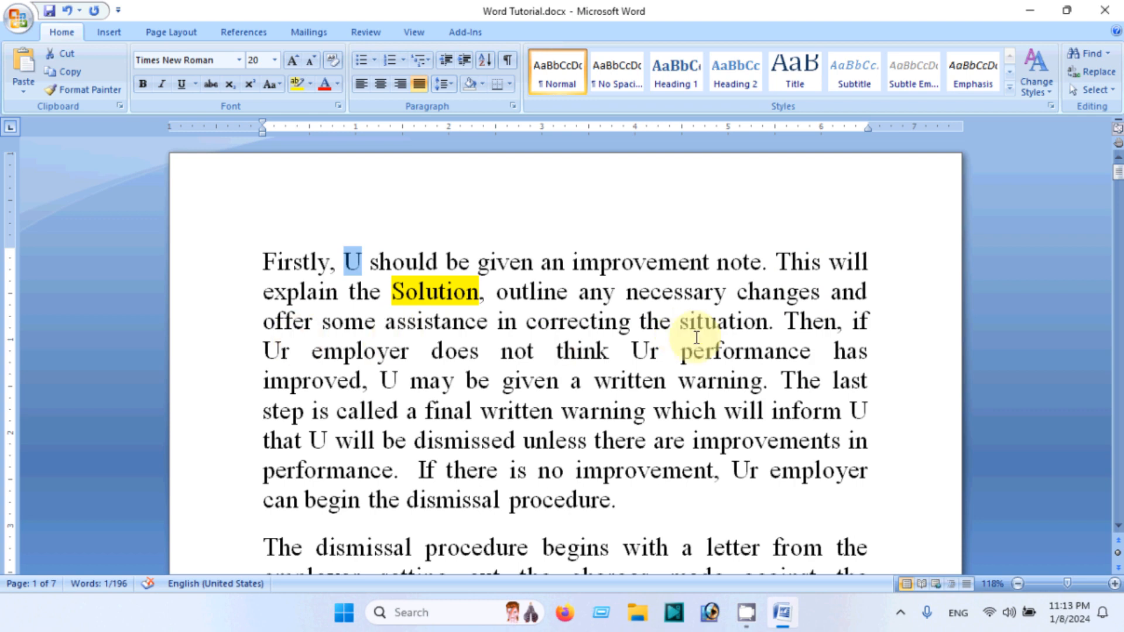
pyautogui.moveTo(264, 349); pyautogui.dragTo(282, 352)
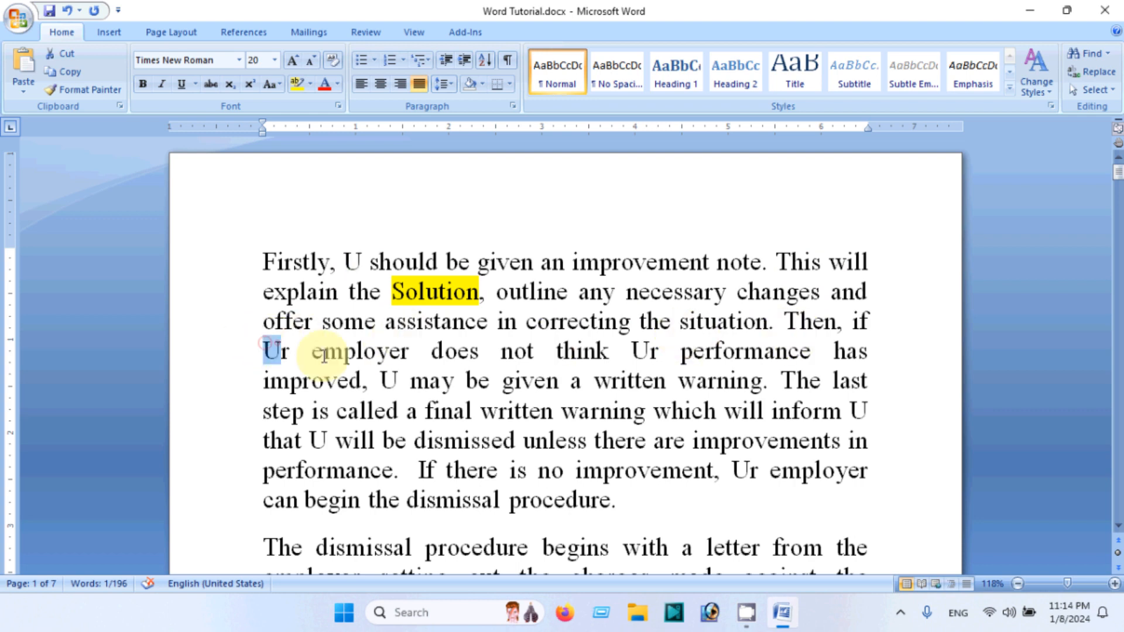
pyautogui.click(632, 353)
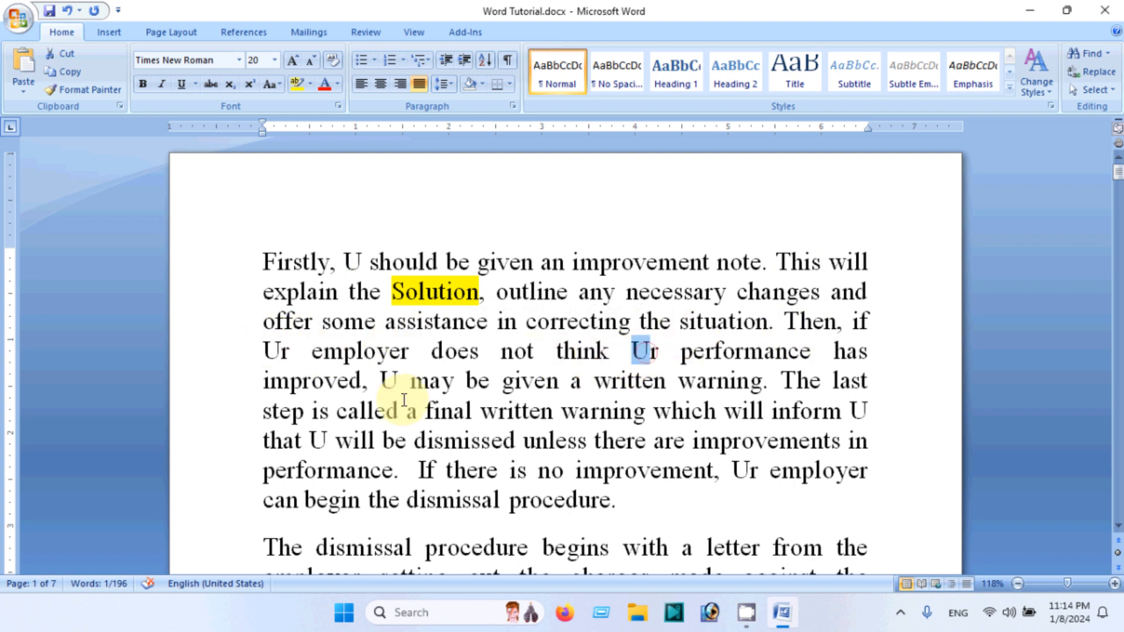
pyautogui.moveTo(378, 380); pyautogui.dragTo(391, 381)
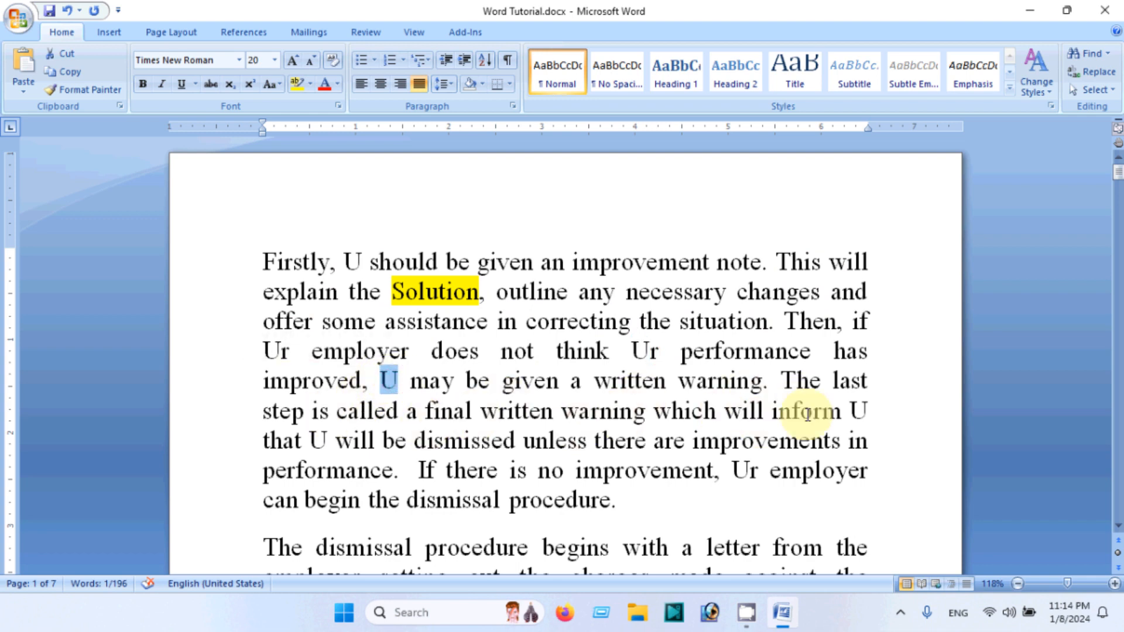
# Inspect the other replaced U and Ur words through the document, including the LaUt heading on a later page
pyautogui.moveTo(850, 412); pyautogui.dragTo(866, 412)
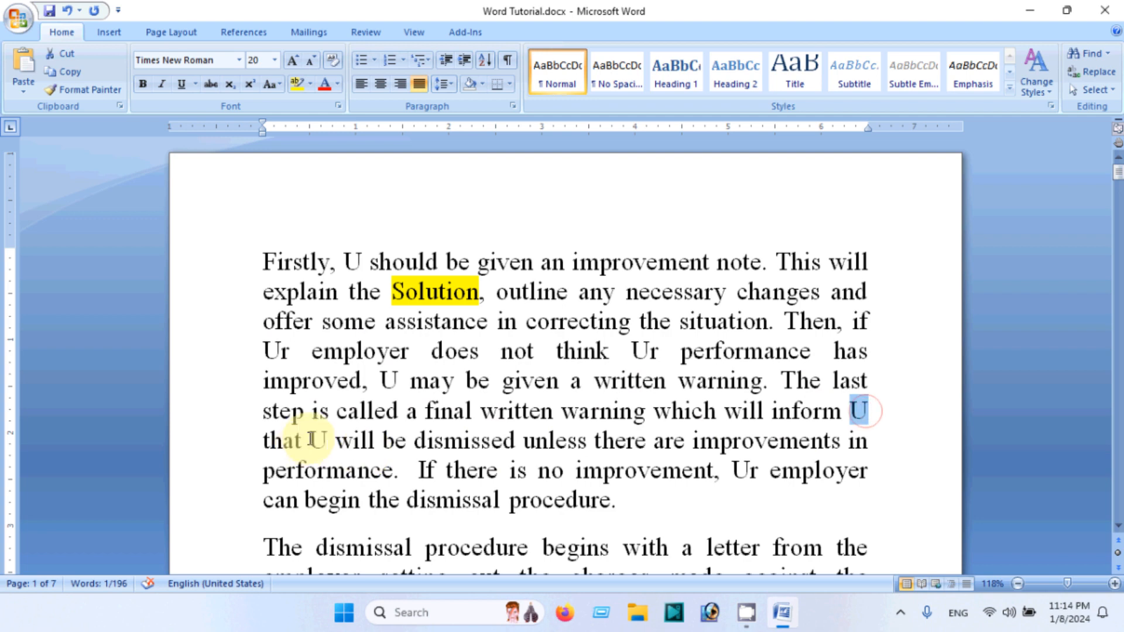
pyautogui.moveTo(309, 441); pyautogui.dragTo(328, 441)
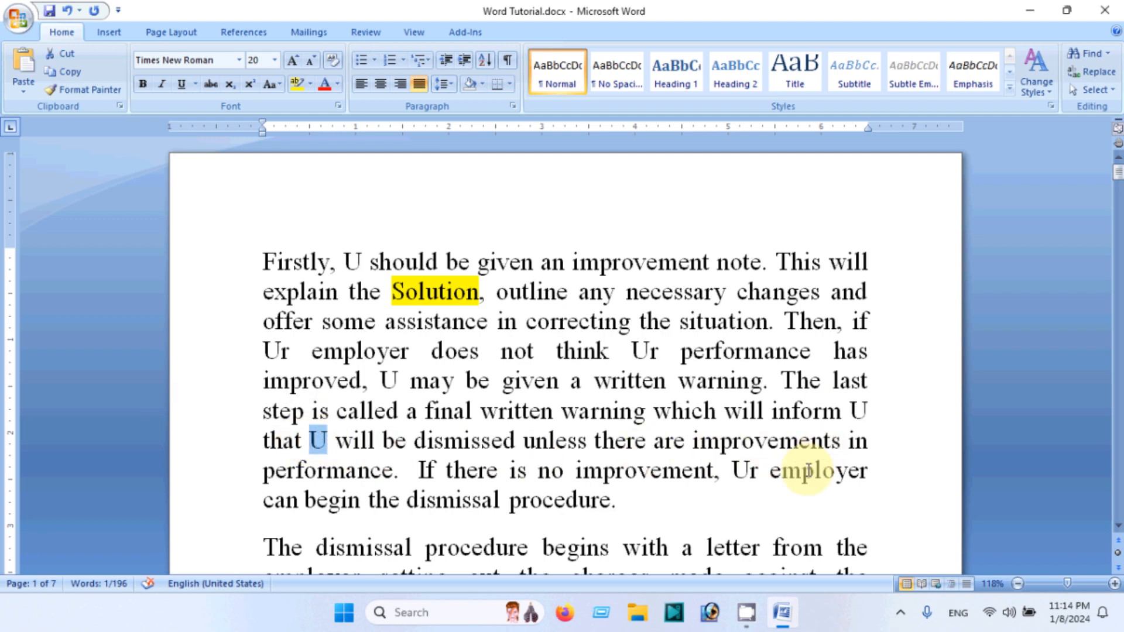
pyautogui.moveTo(732, 470); pyautogui.dragTo(750, 470)
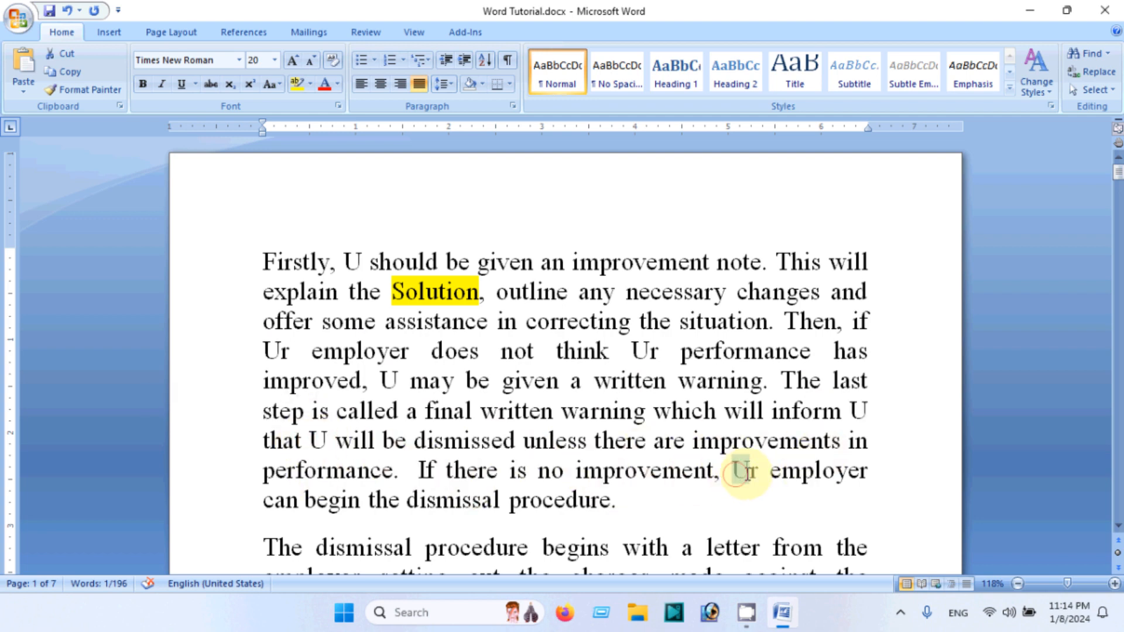
pyautogui.scroll(-2, 695, 478)
pyautogui.scroll(-1, 696, 481)
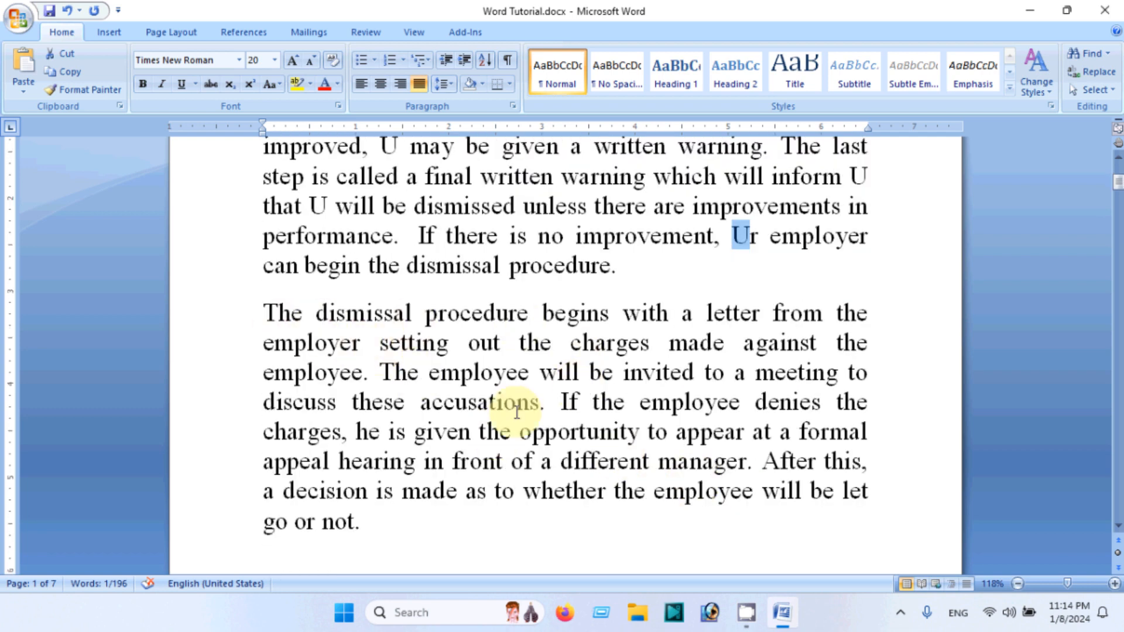
pyautogui.scroll(-5, 657, 476)
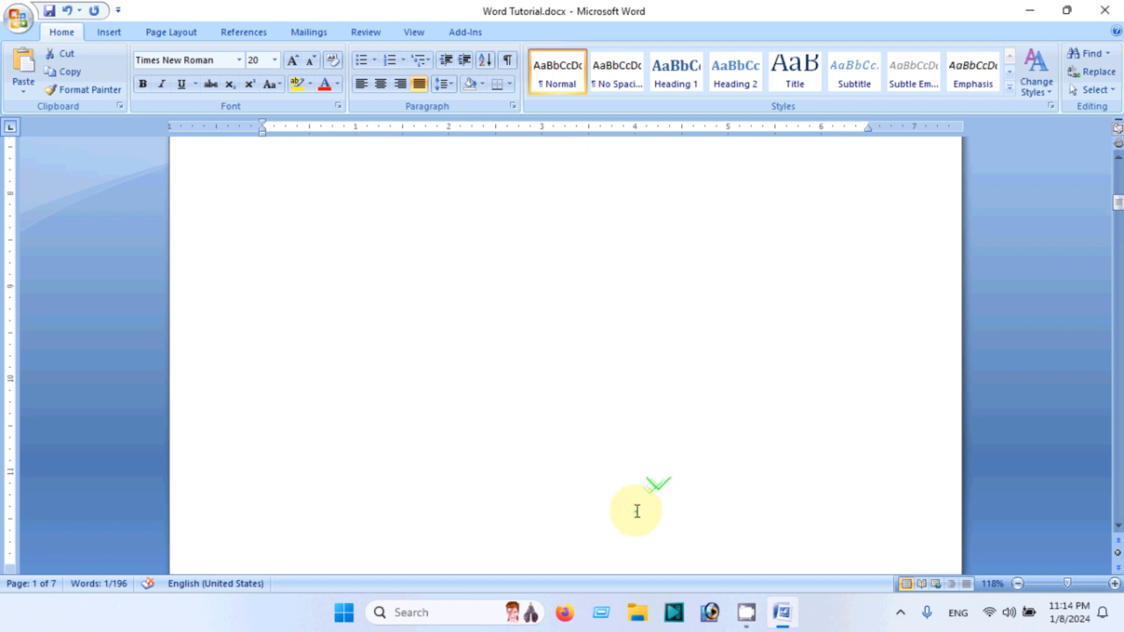
pyautogui.scroll(-8, 643, 512)
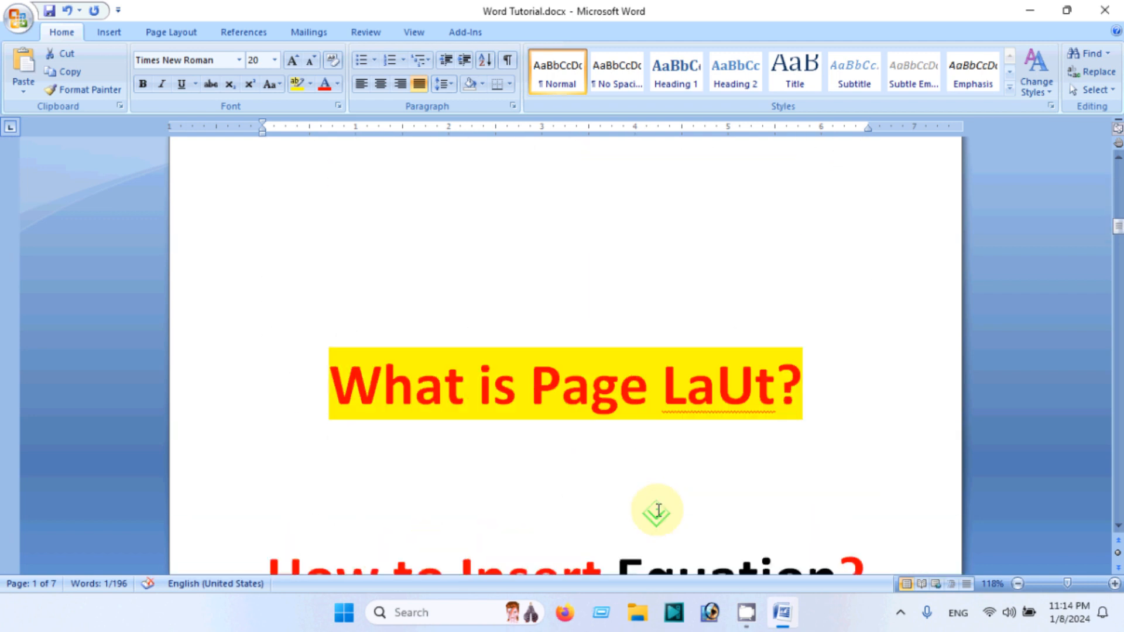
pyautogui.scroll(1, 691, 500)
pyautogui.moveTo(718, 431); pyautogui.dragTo(742, 434)
pyautogui.scroll(2, 632, 440)
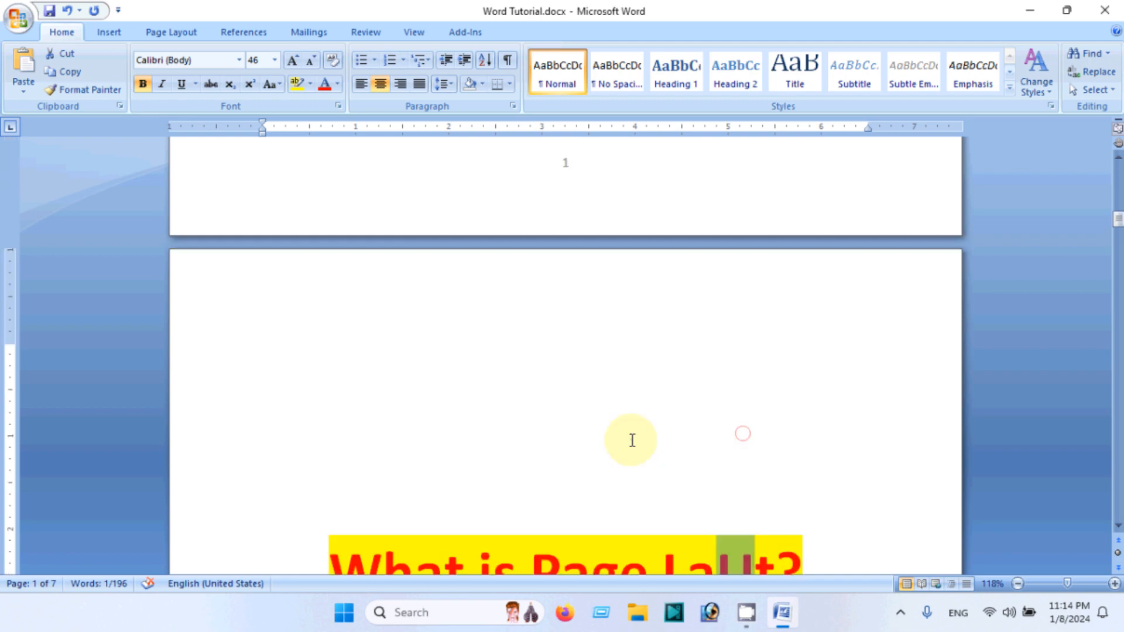
pyautogui.scroll(8, 632, 440)
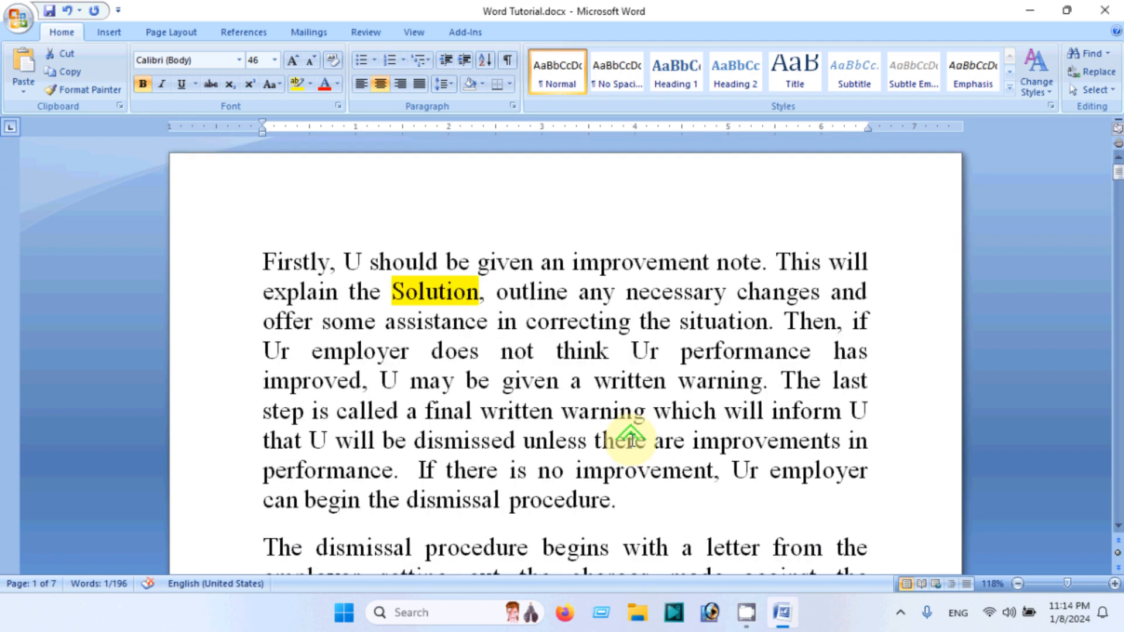
# Open the Go To tab of Find and Replace from the Find menu and close it
pyautogui.click(629, 354)
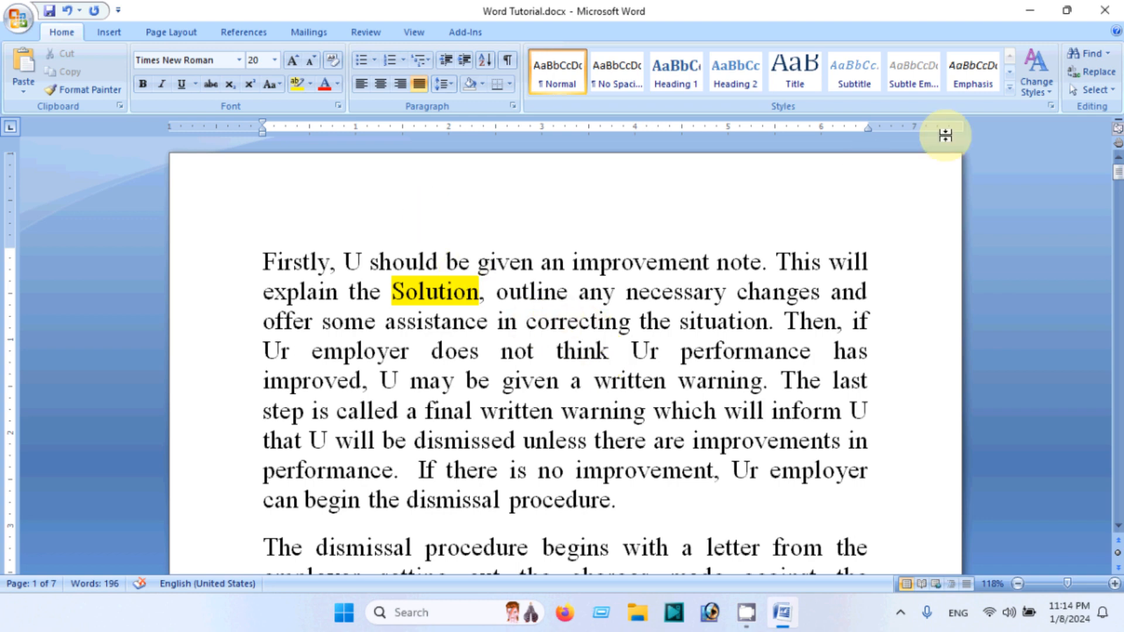
pyautogui.click(1112, 54)
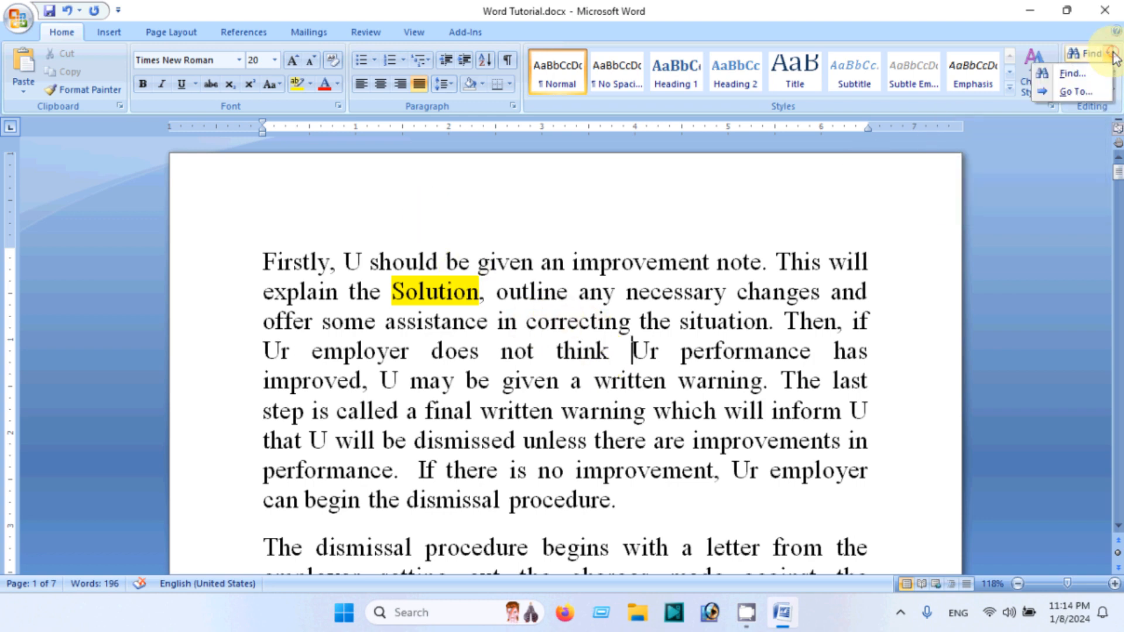
pyautogui.click(1070, 93)
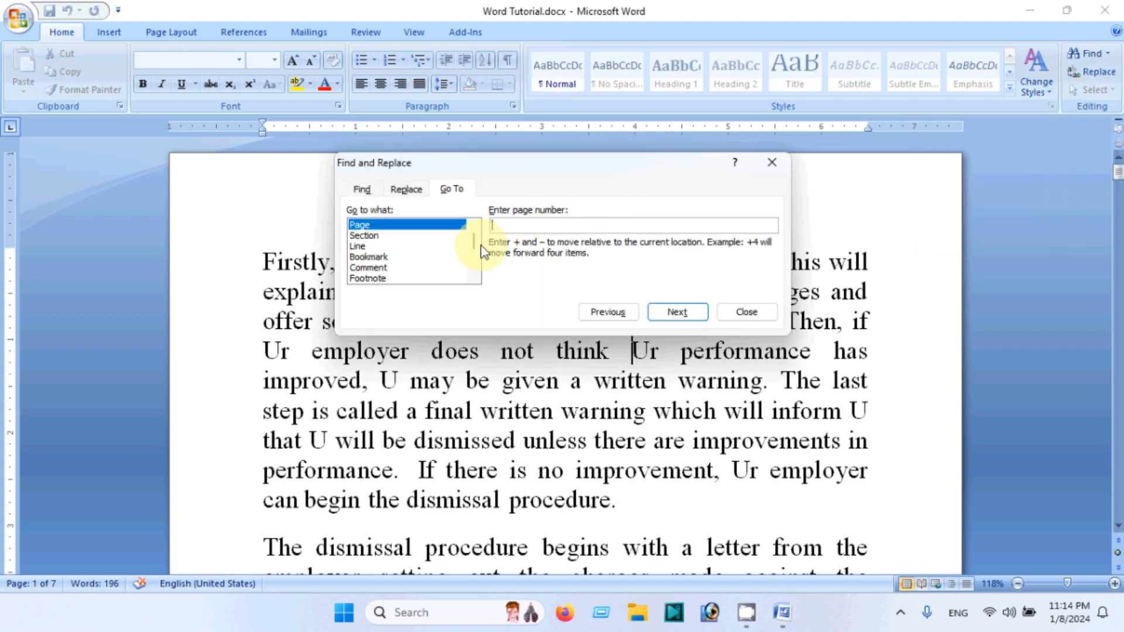
pyautogui.click(772, 162)
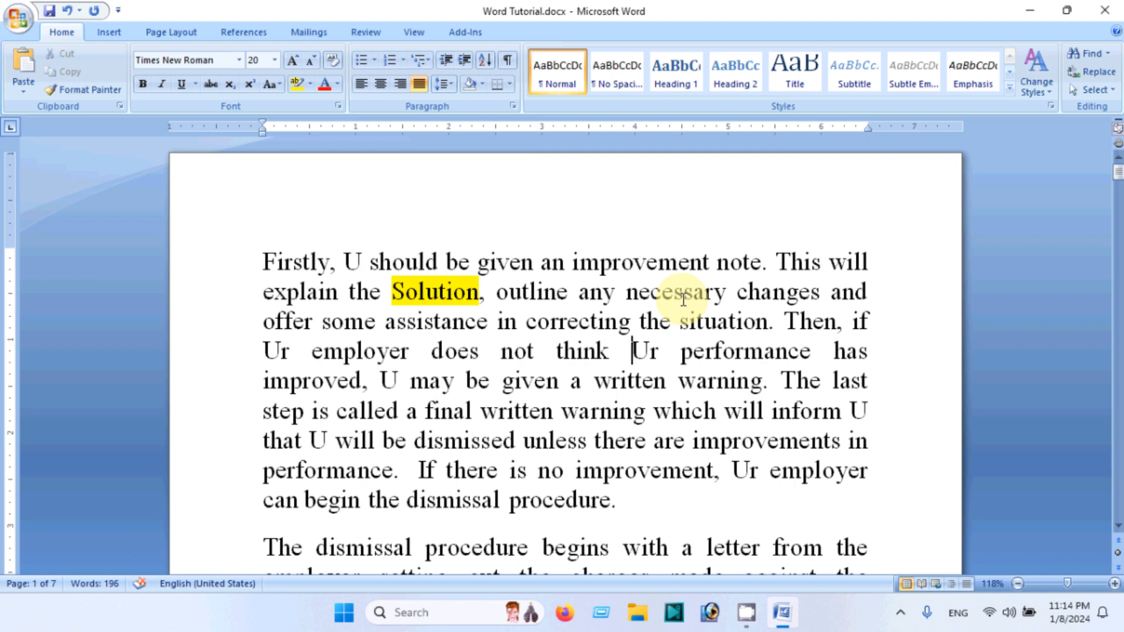
# Reopen Go To, jump to page 4 and close the dialog
pyautogui.hotkey('ctrl', 'g')
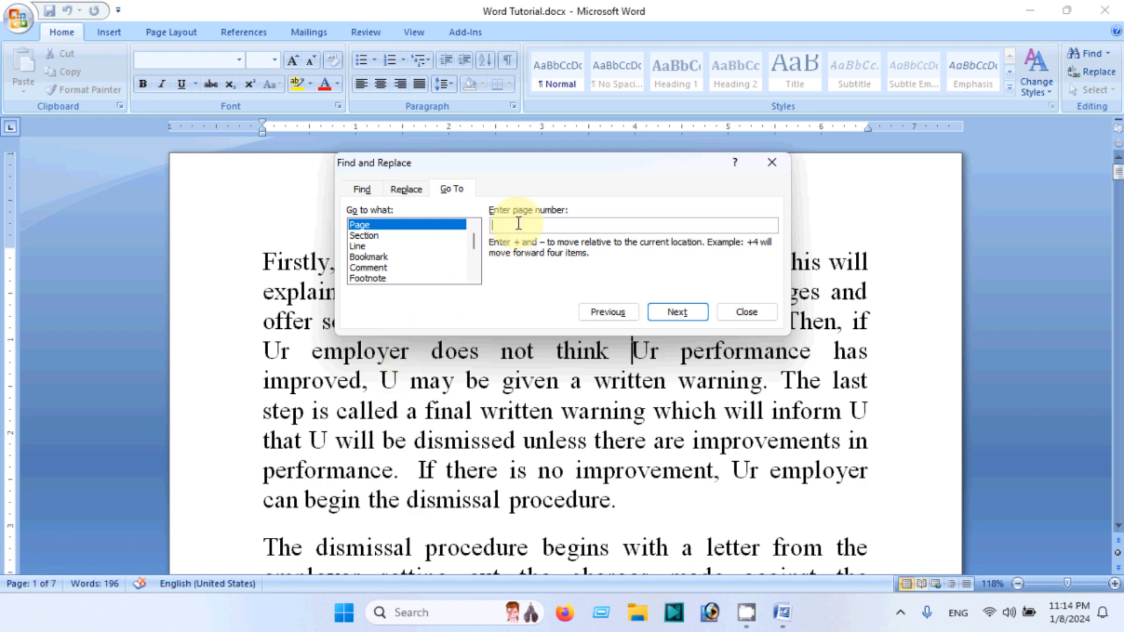
pyautogui.write('4')
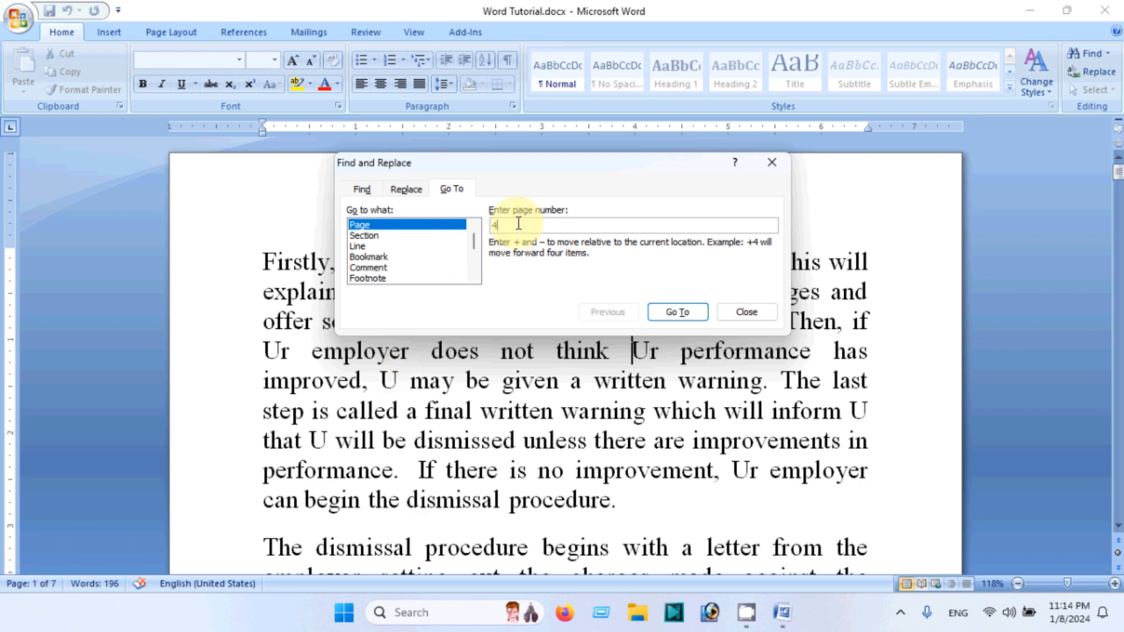
pyautogui.click(366, 225)
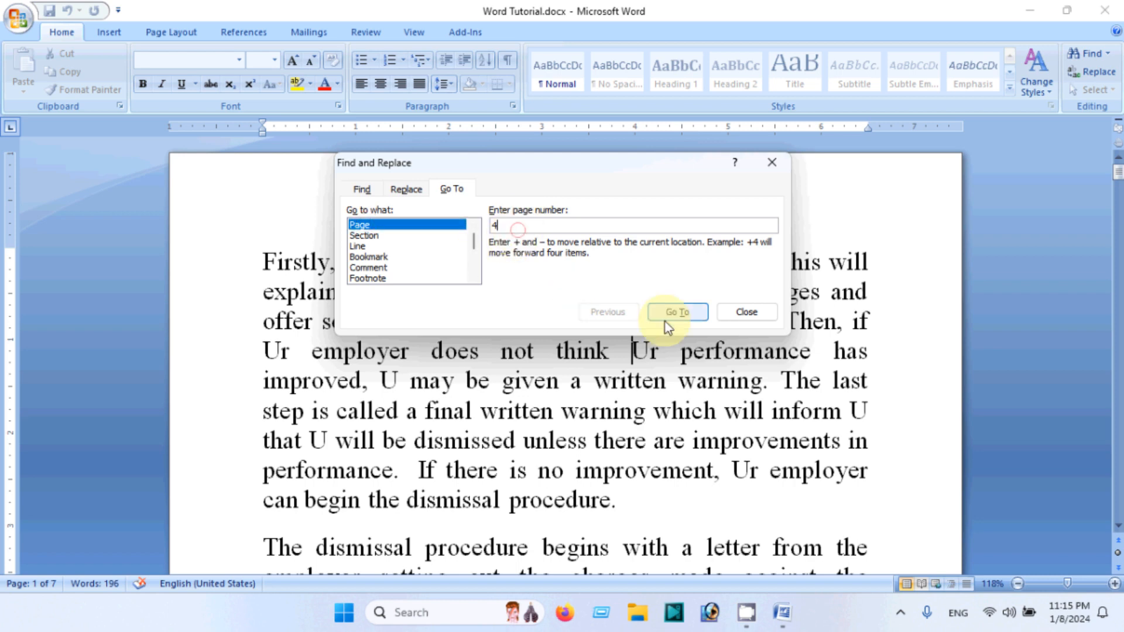
pyautogui.click(692, 316)
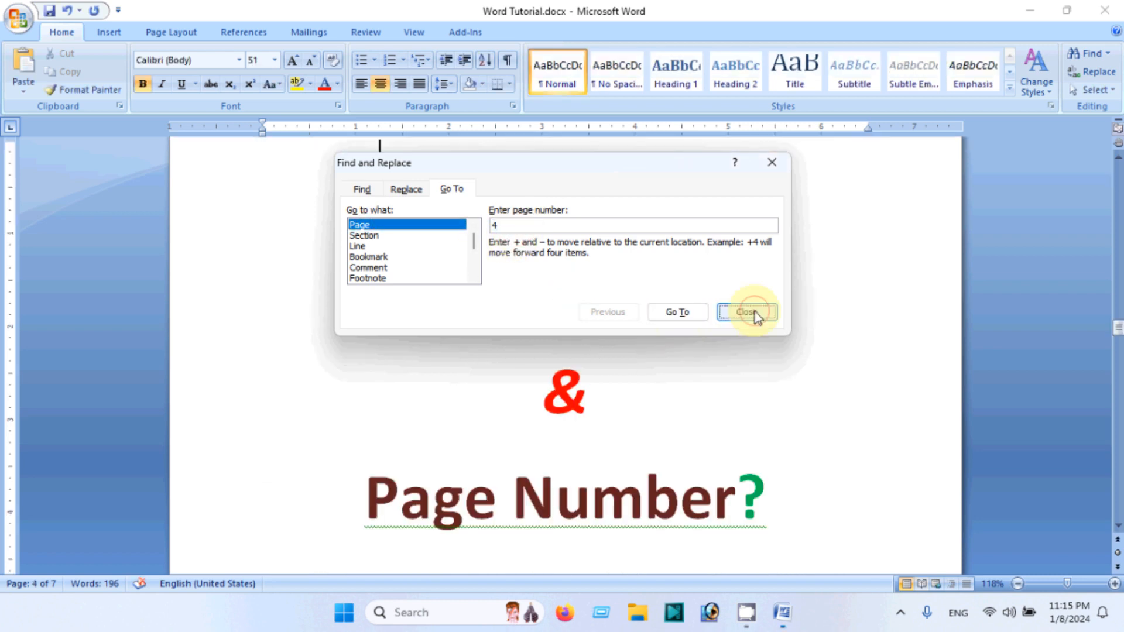
pyautogui.click(749, 311)
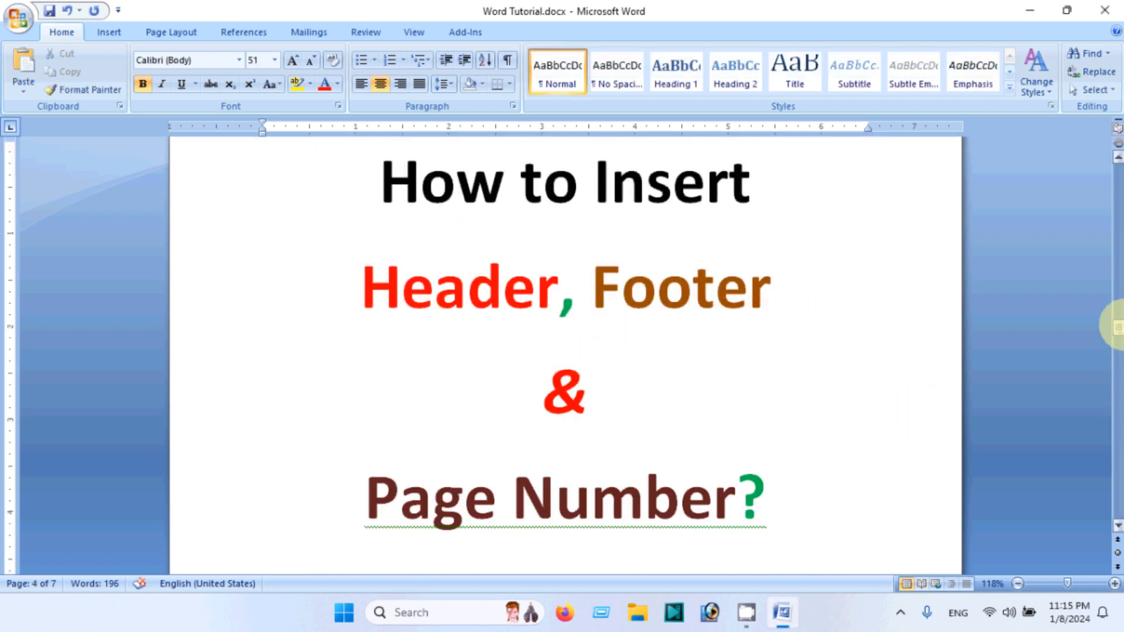
# Return to the first page, reopen Go To, switch the target to Line and close the dialog
pyautogui.moveTo(1118, 326); pyautogui.dragTo(1118, 154)
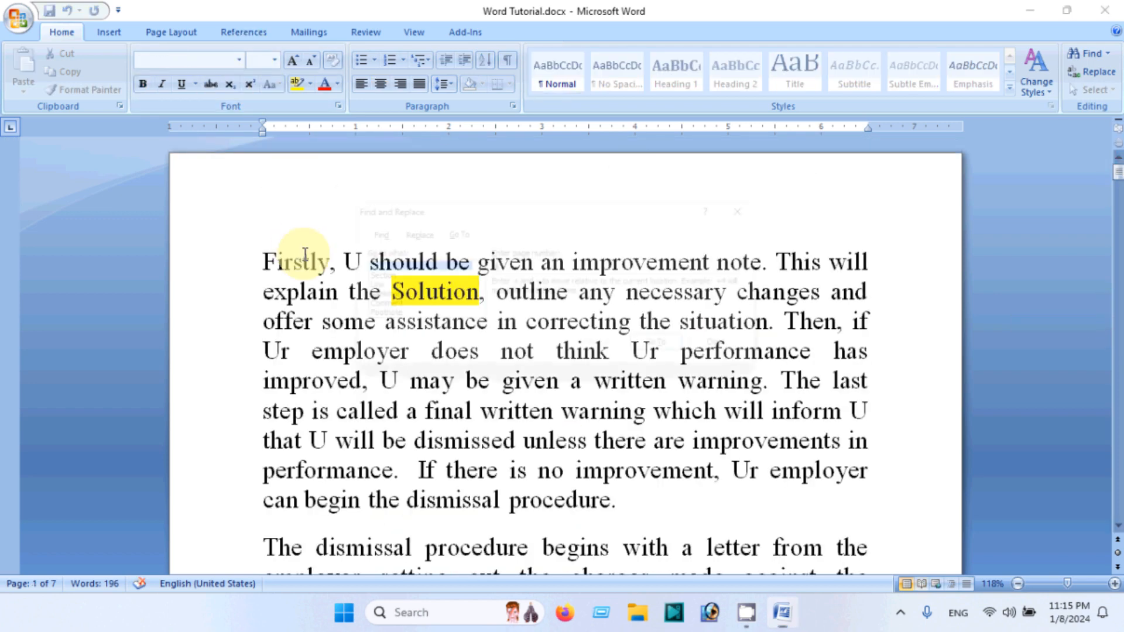
pyautogui.hotkey('ctrl', 'g')
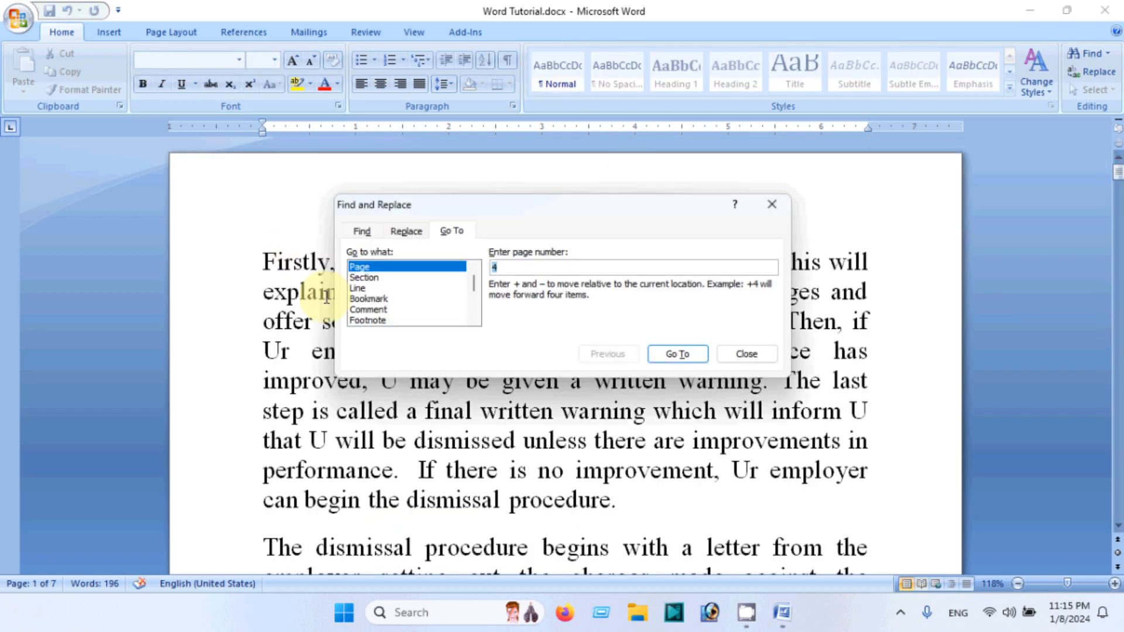
pyautogui.click(366, 289)
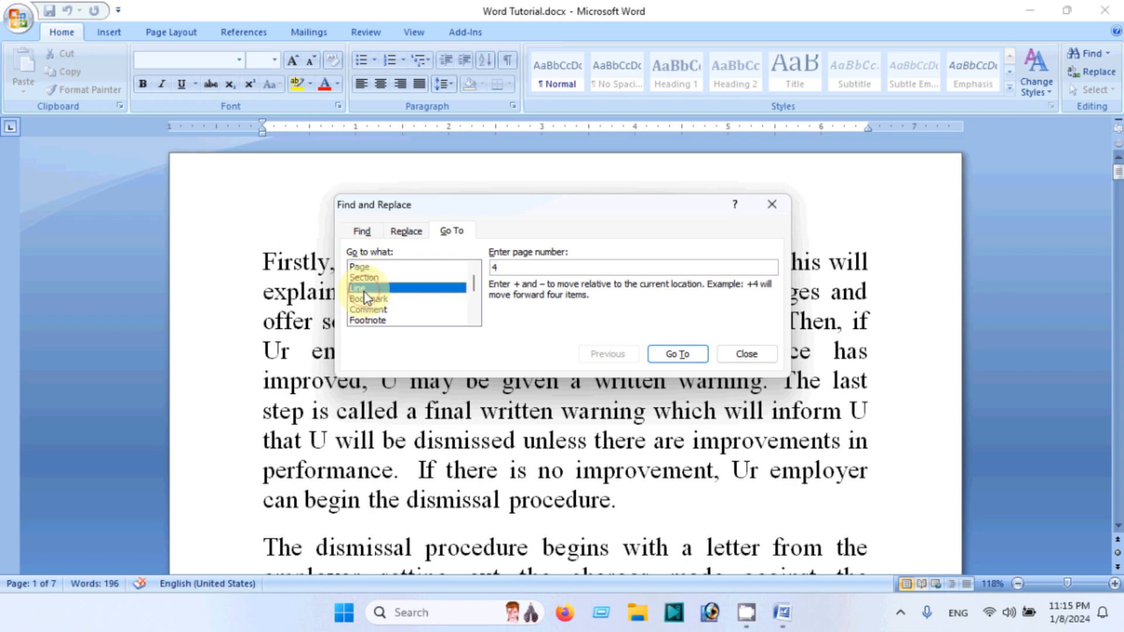
pyautogui.click(527, 264)
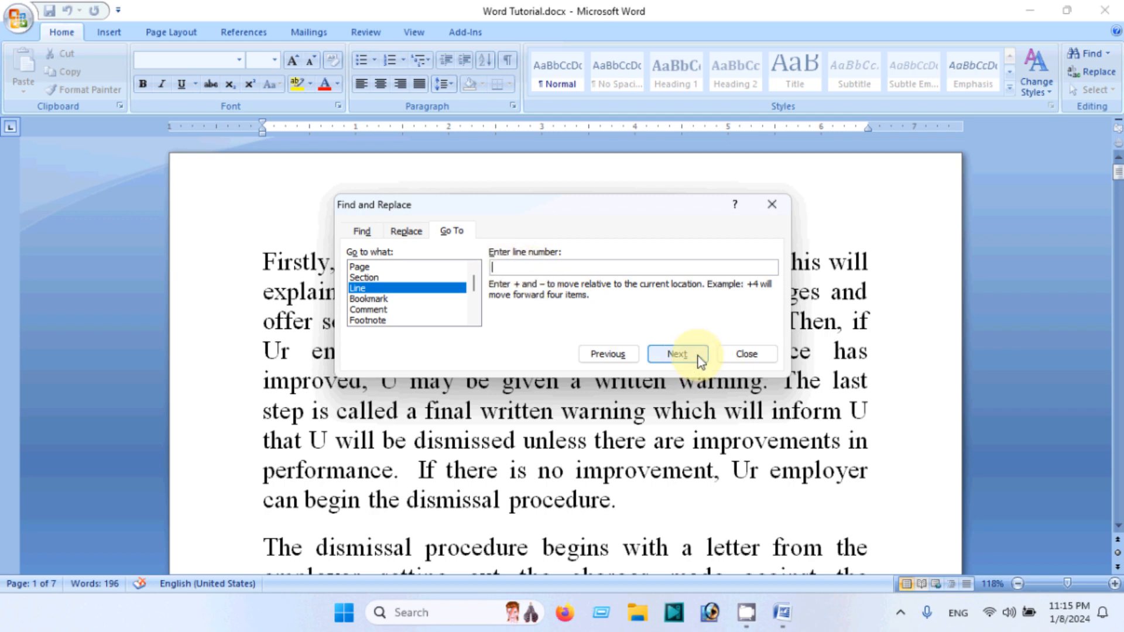
pyautogui.click(752, 361)
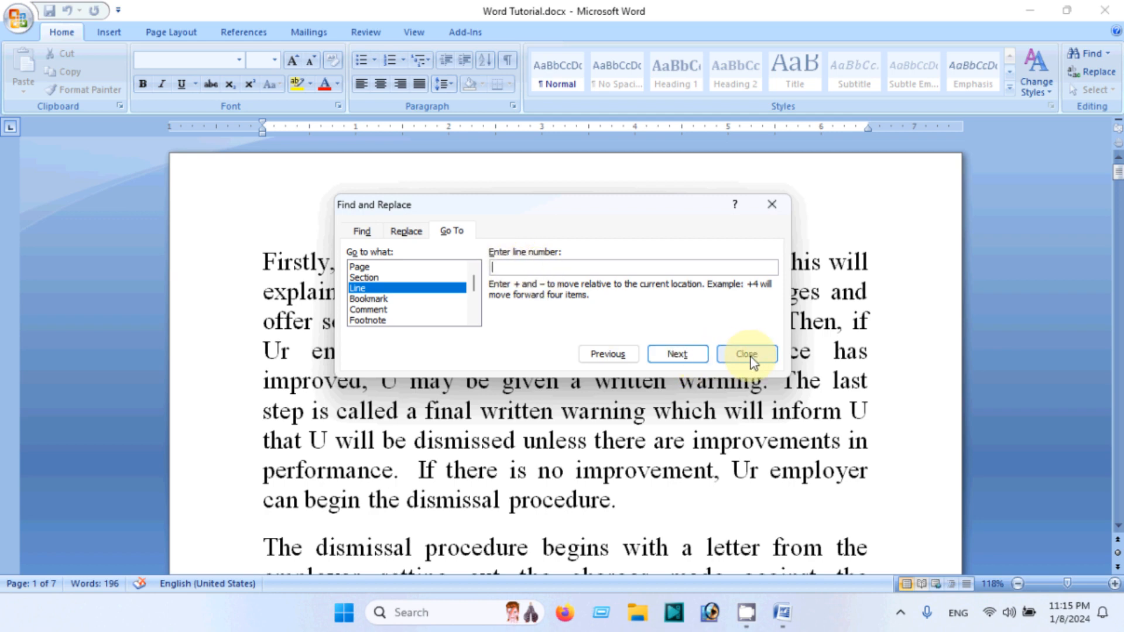
pyautogui.click(698, 501)
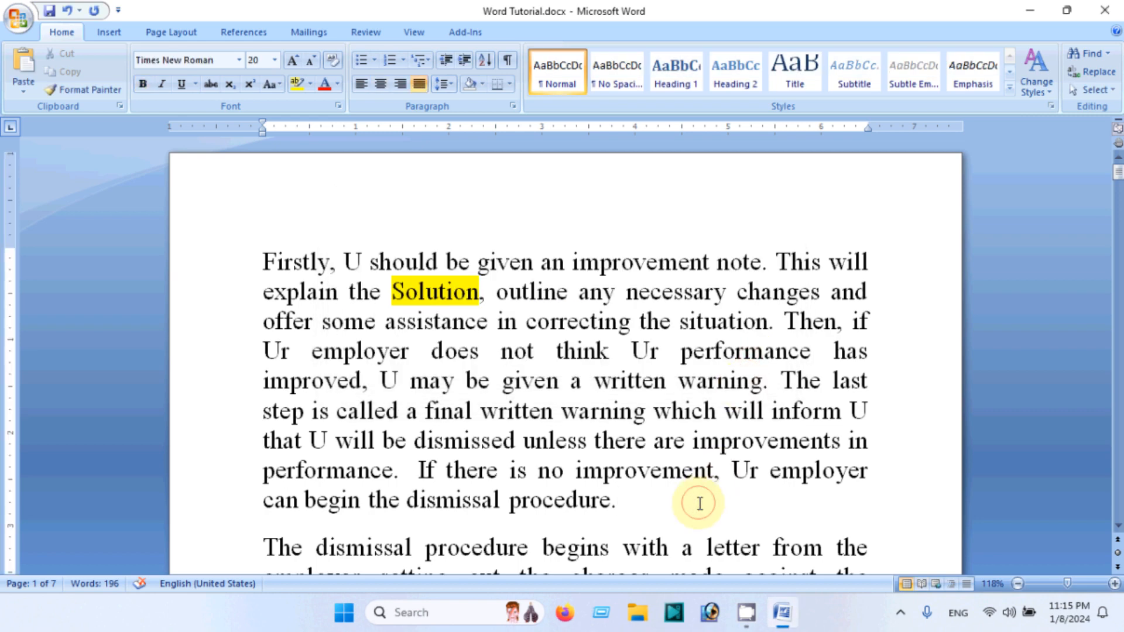